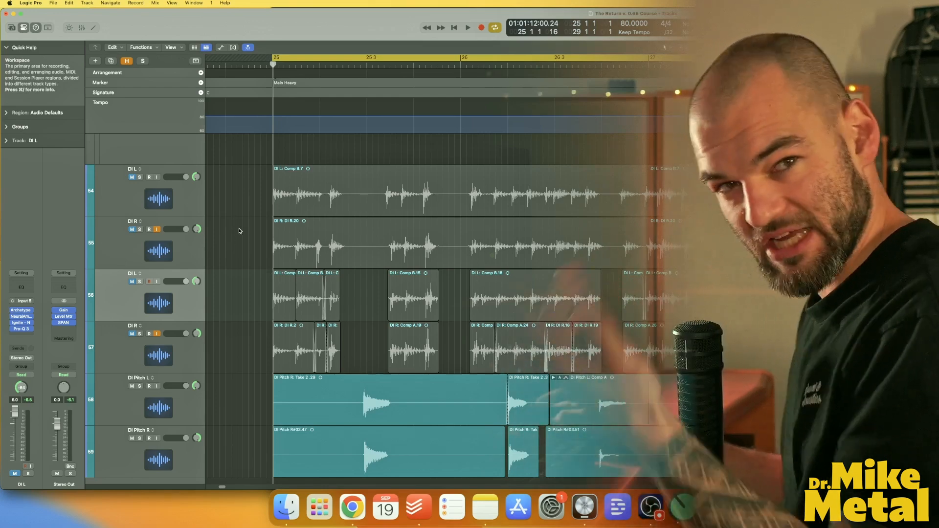
Toggle the mute and input buttons on the DI L and DI R tracks and play back the unedited riff.
click(132, 184)
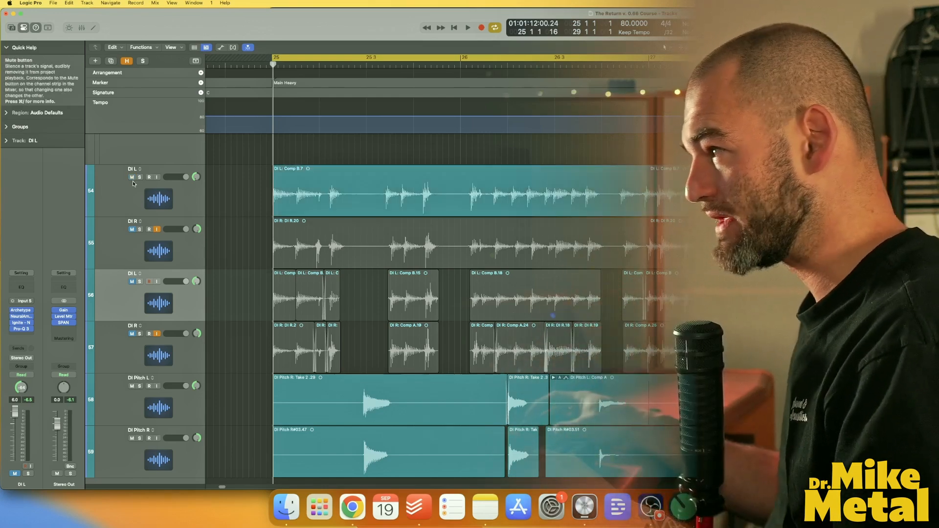
click(132, 229)
click(156, 229)
key(space)
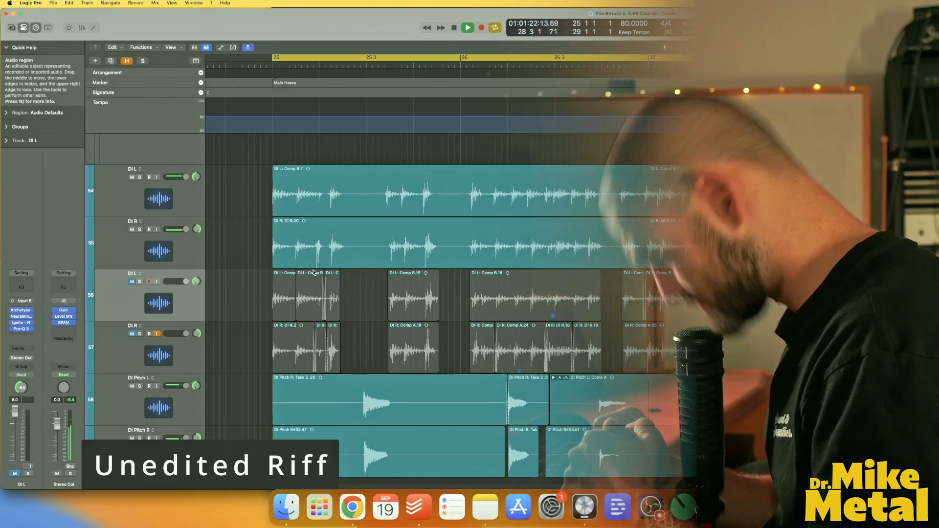
key(space)
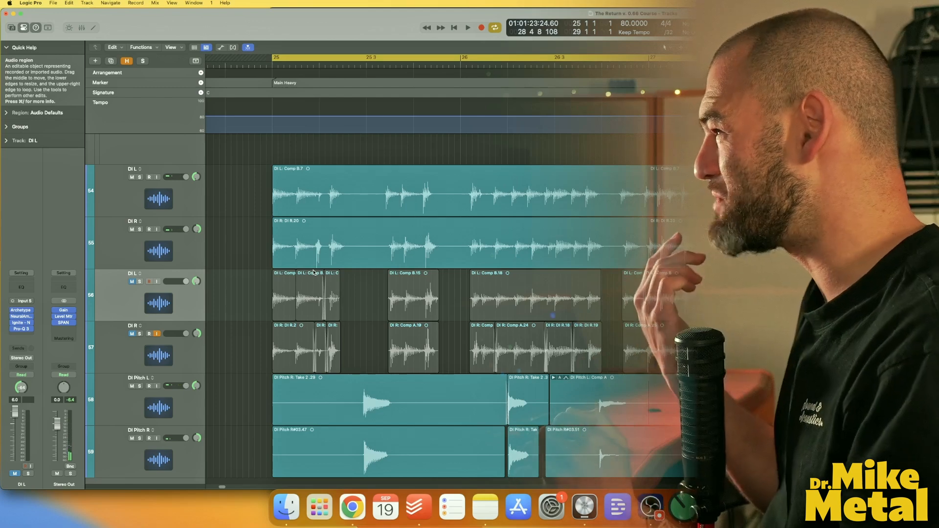
Turn off cycle mode and play the riff from the playhead set around bar 25 2.
key(super+Right)
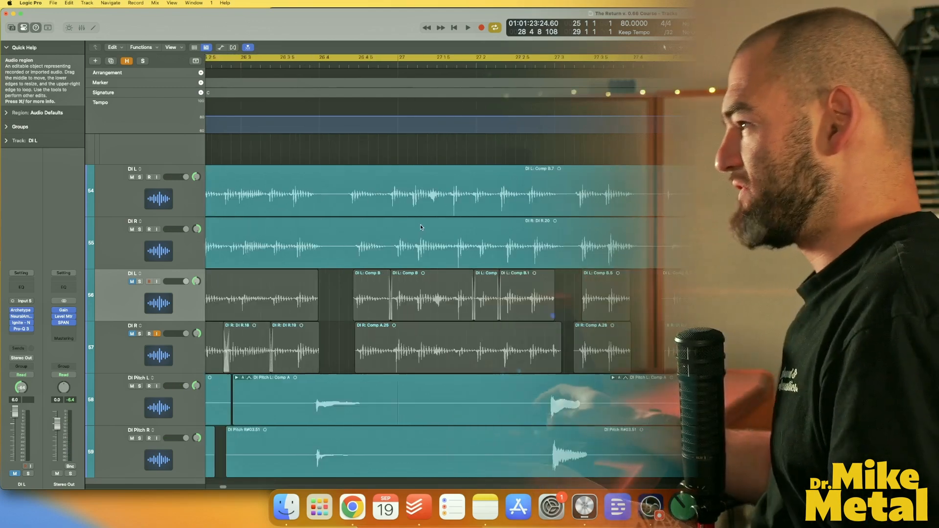
scroll(546, 267, left, 7)
scroll(546, 267, left, 8)
scroll(546, 268, right, 1)
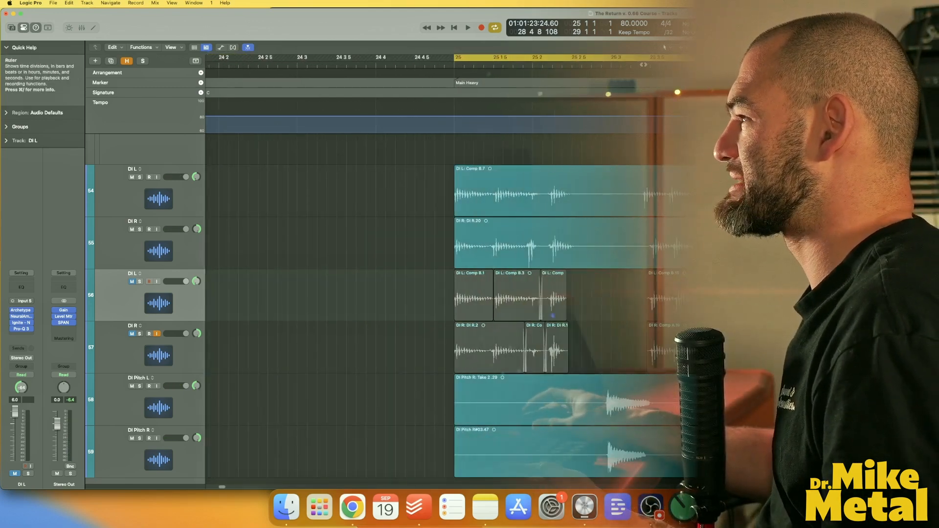
click(644, 65)
key(super+Right)
key(super+Right)
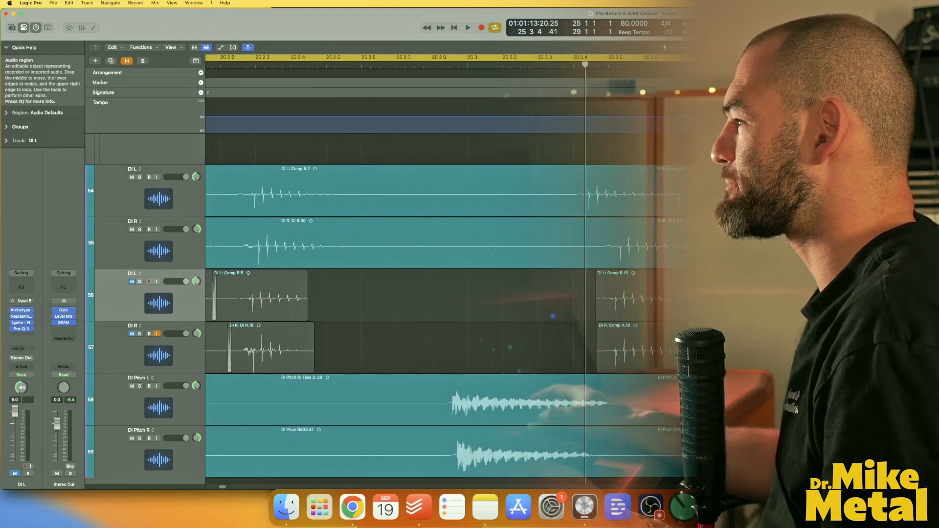
scroll(546, 267, right, 7)
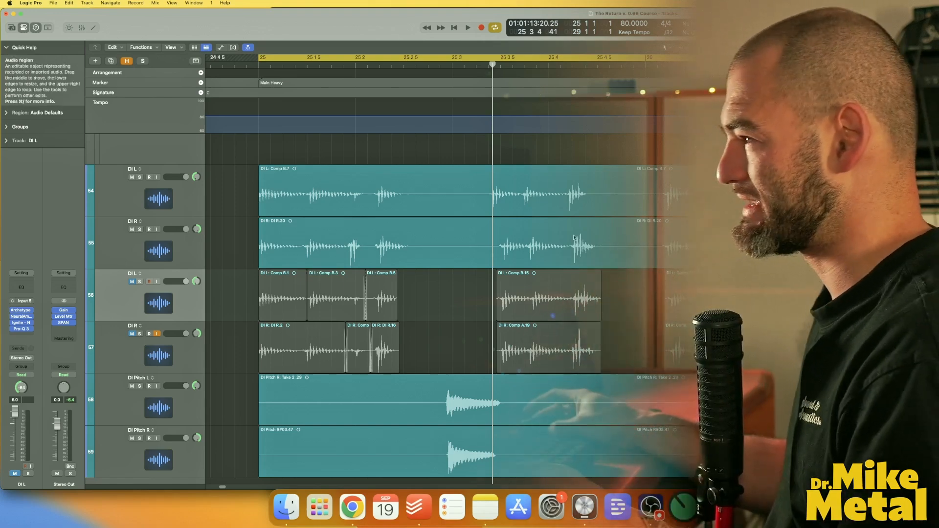
key(c)
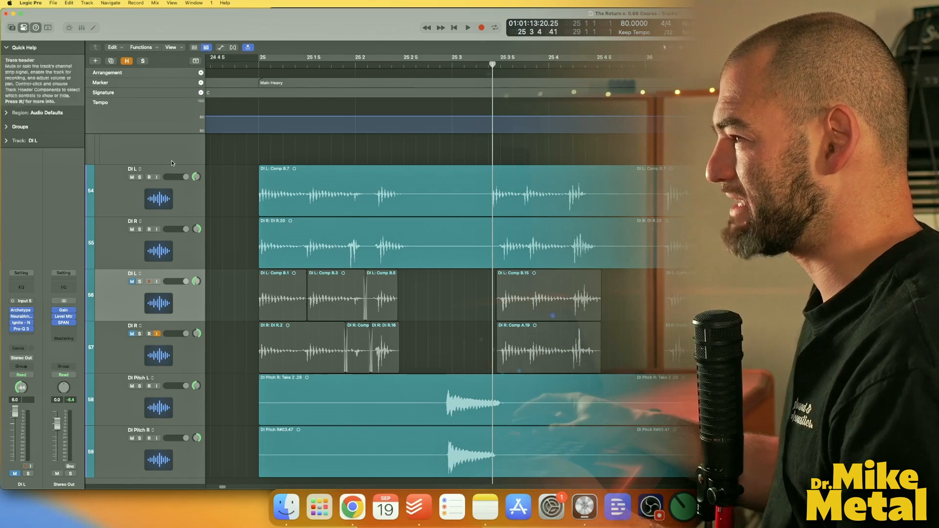
click(375, 66)
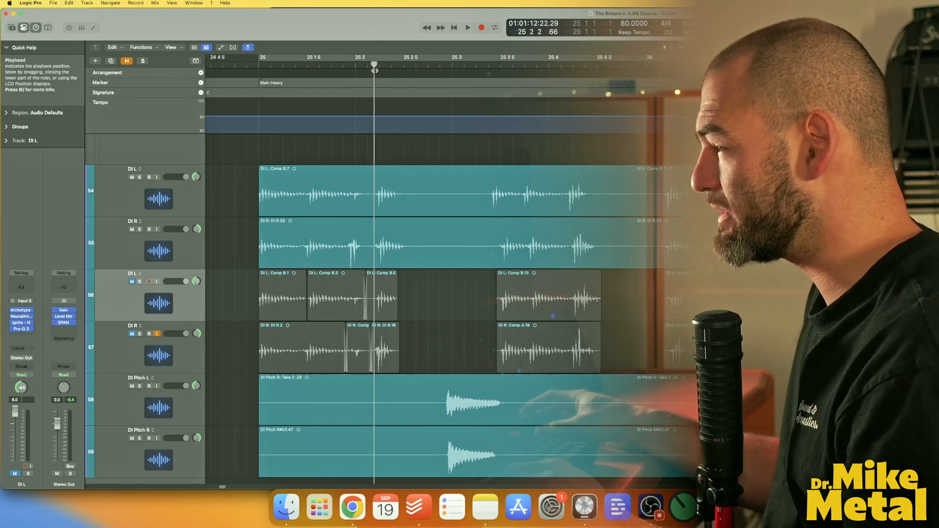
key(space)
Solo the DI L and DI R tracks and play them back.
key(space)
click(140, 178)
click(140, 230)
key(space)
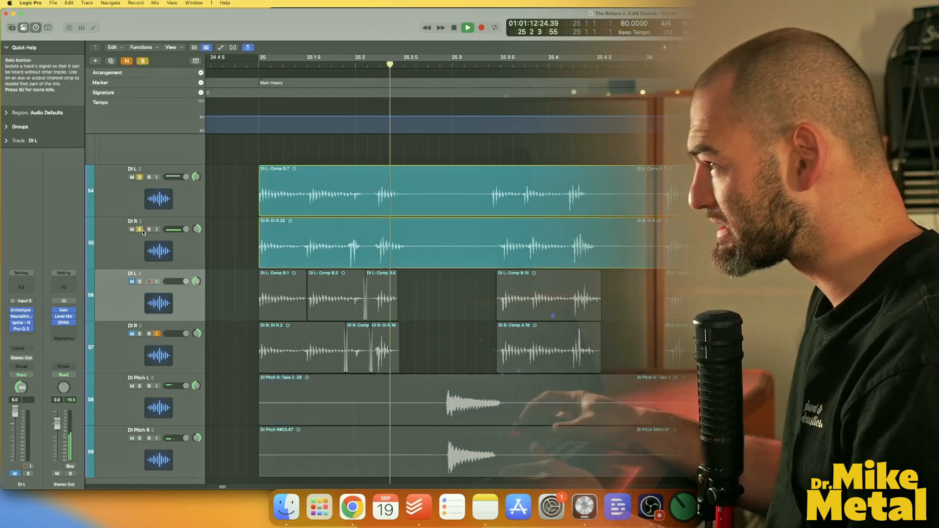
key(space)
Split and delete the silent sections between riff hits on the DI L and DI R regions.
drag(405, 192, 489, 256)
key(super+t)
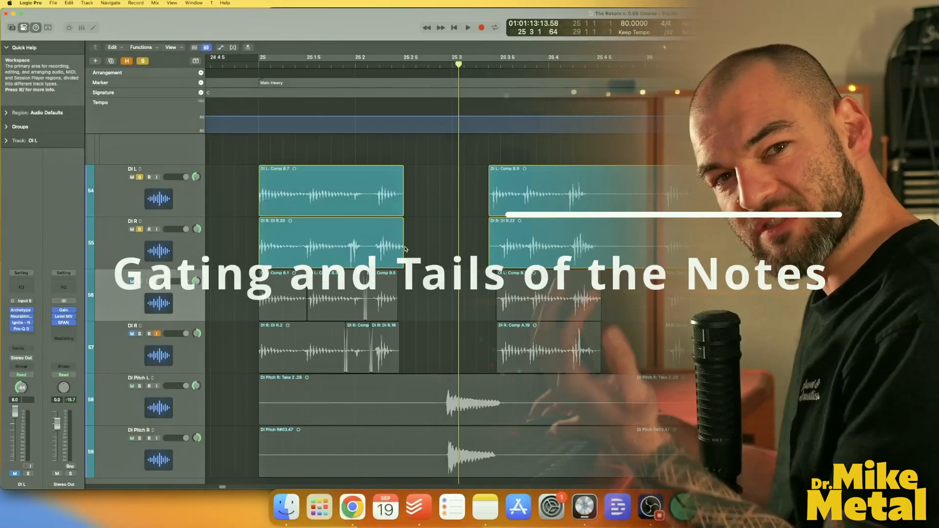
drag(604, 189, 660, 259)
key(Delete)
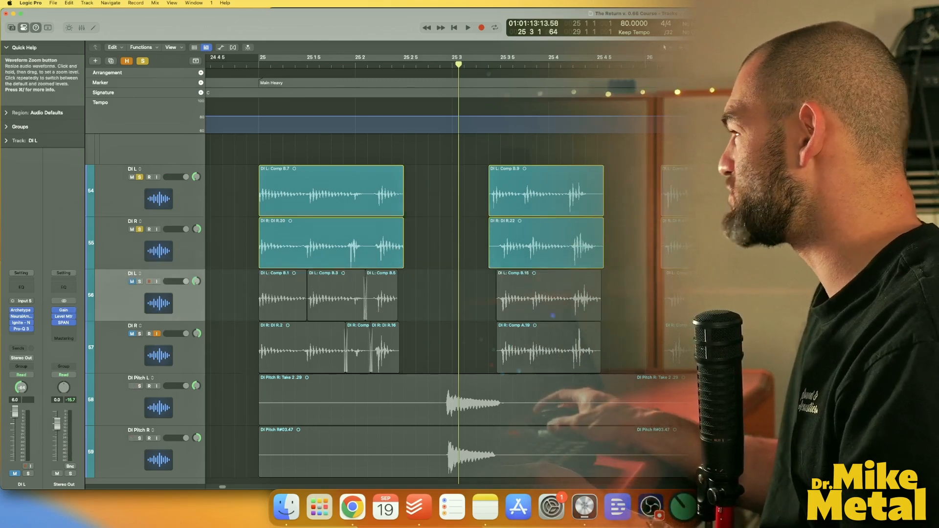
Enlarge the waveform display and undo the two gap deletions.
click(665, 47)
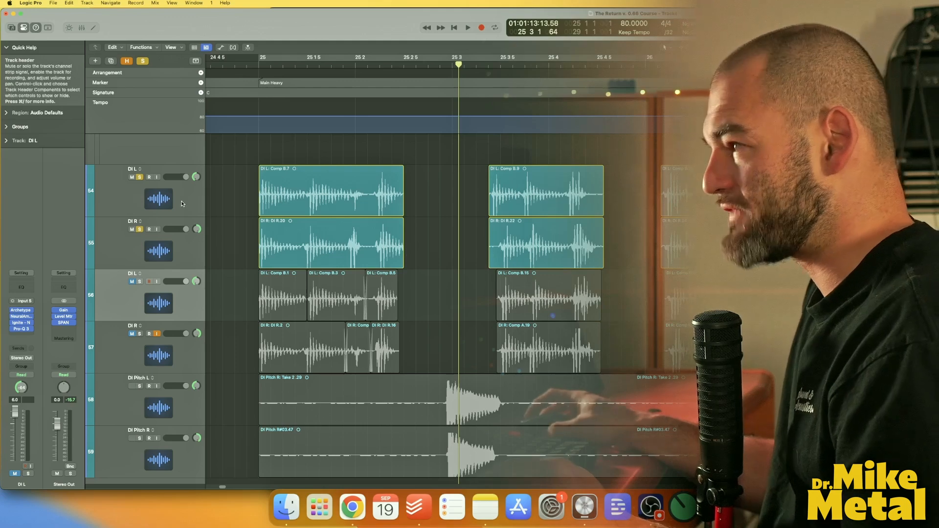
key(super+z)
key(super+z)
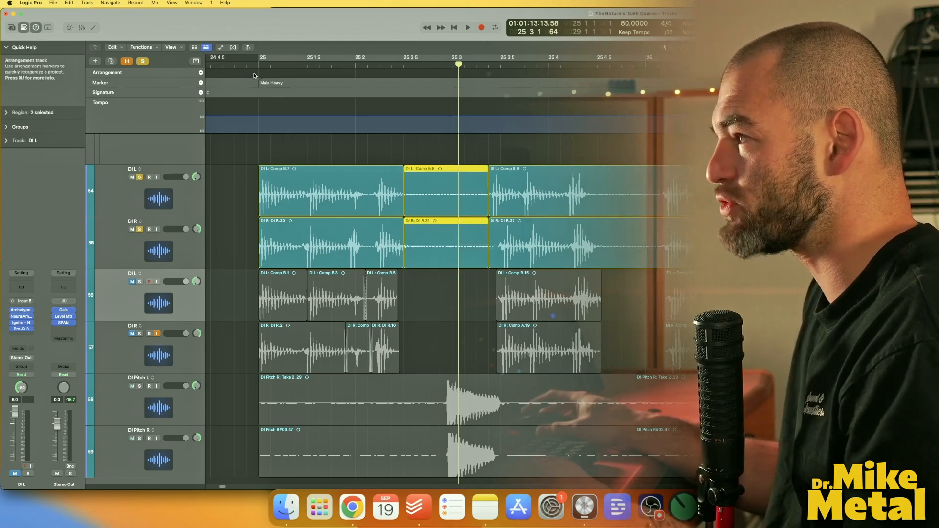
Turn cycle mode back on and play the ungated performance through DI R's Neural Amp Modeler.
key(c)
click(165, 207)
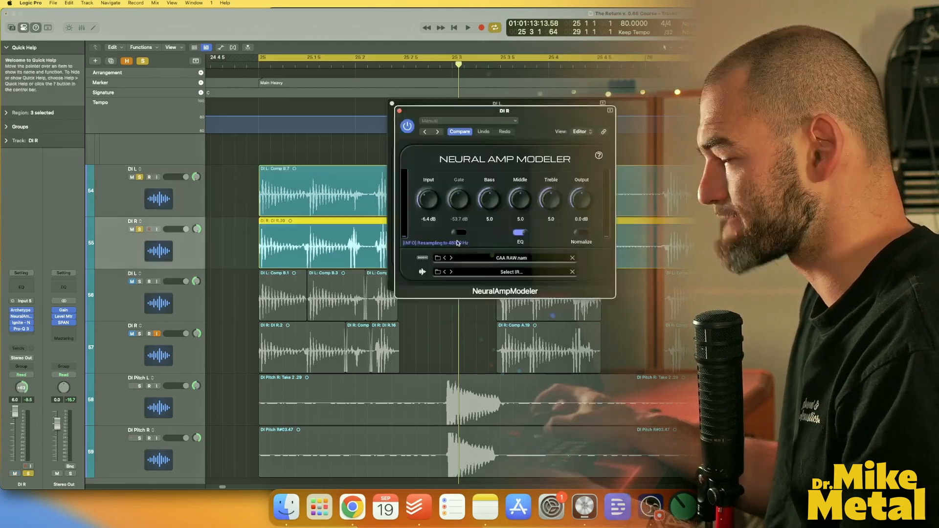
key(space)
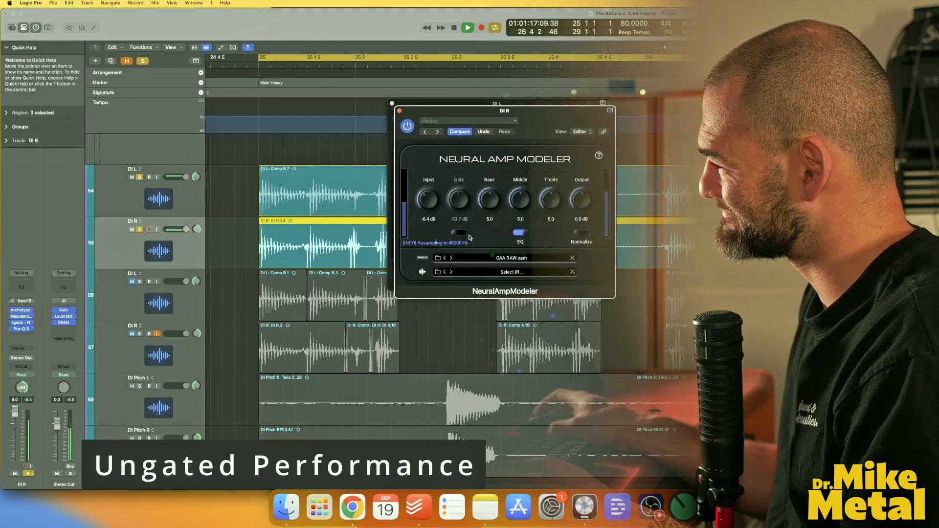
key(space)
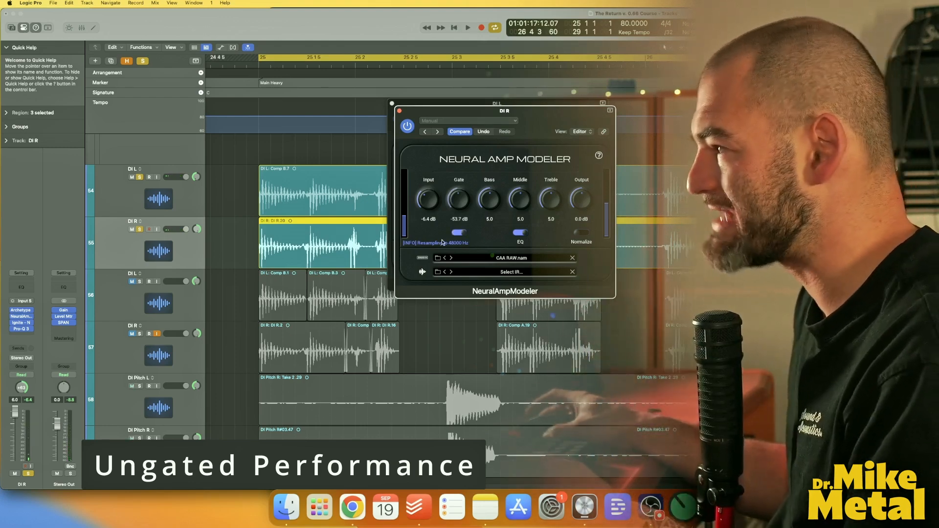
Enable the Gate in DI L's Neural Amp Modeler, play back the gated performance, and close the plug-in.
key(Up)
click(495, 106)
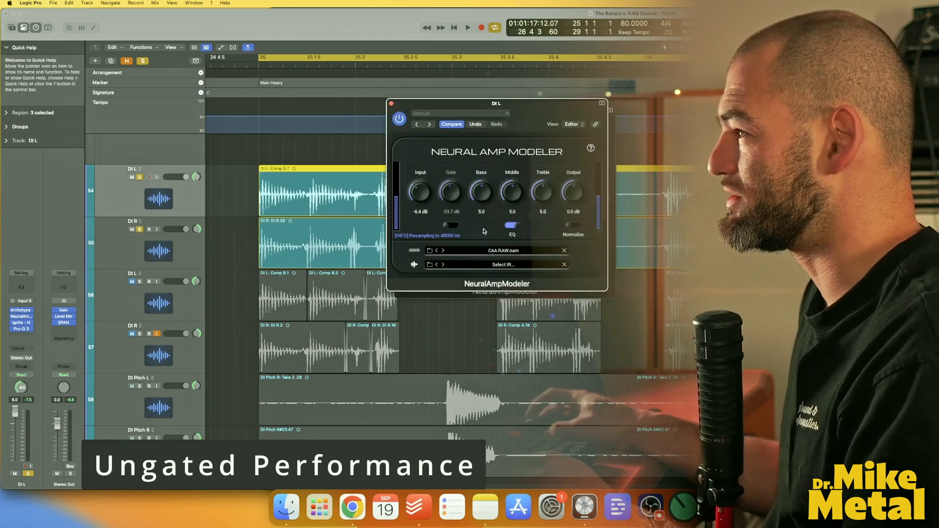
click(451, 226)
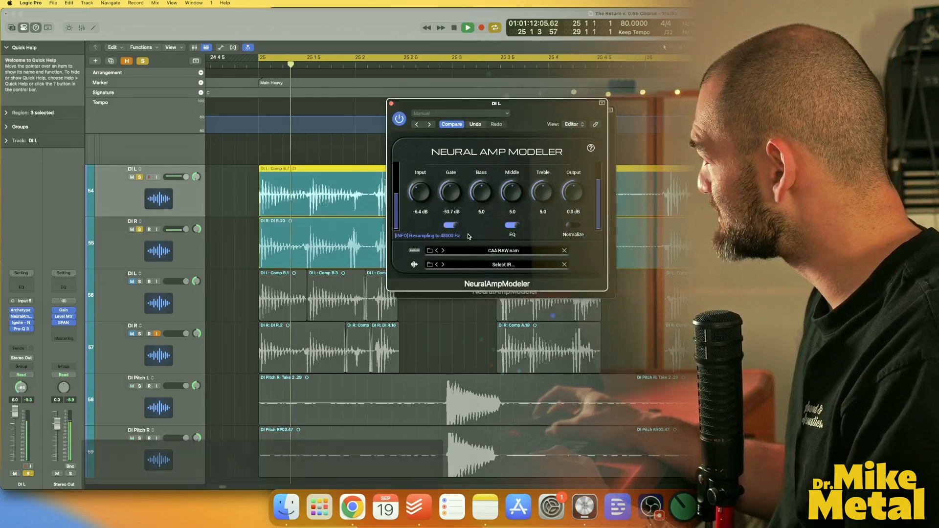
key(space)
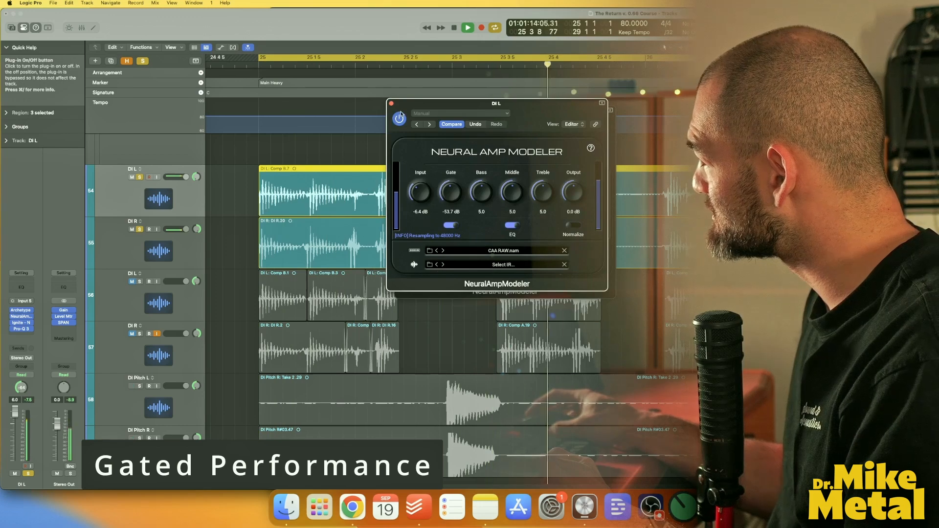
click(391, 104)
key(space)
click(399, 111)
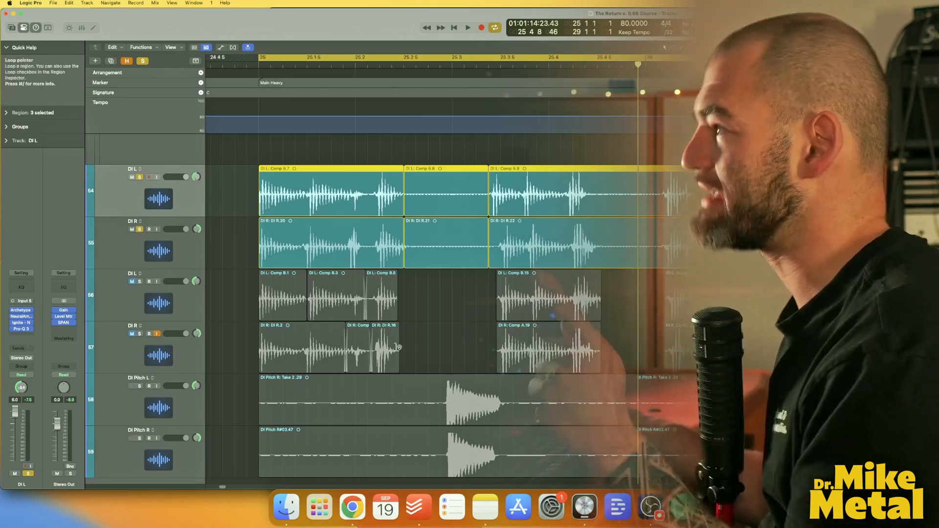
Delete the silent sections between riff hits on the DI L and DI R tracks.
click(447, 254)
key(Delete)
drag(602, 191, 658, 246)
key(Delete)
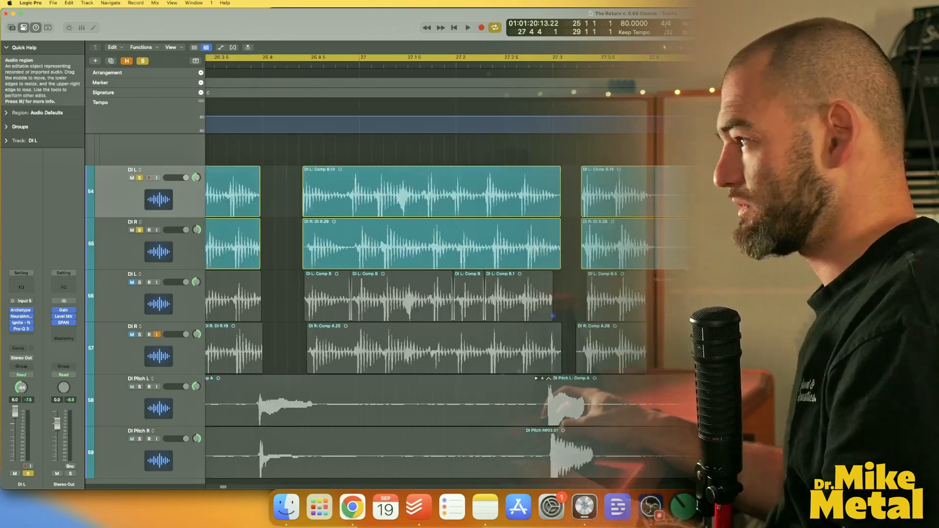
drag(656, 192, 687, 245)
key(Delete)
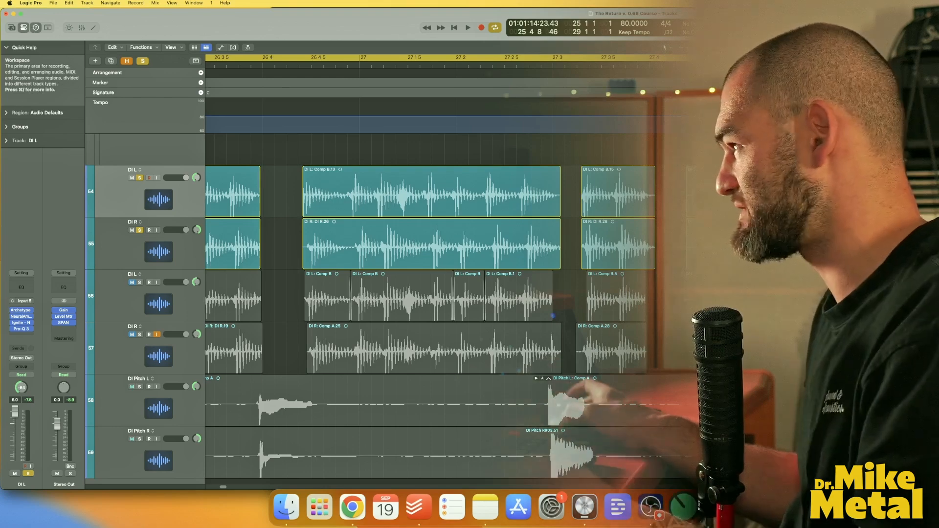
Extend the start of the first DI L region earlier, before the bar 25 downbeat.
scroll(507, 404, left, 15)
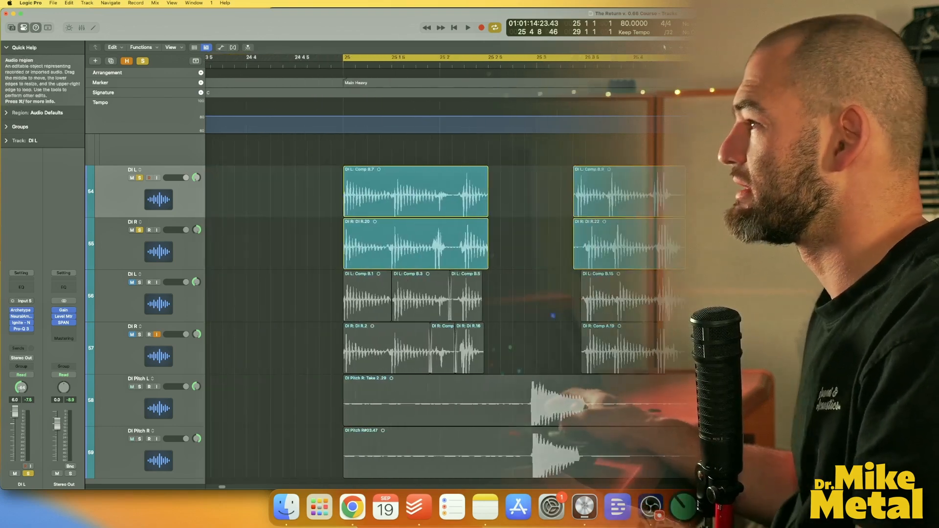
key(super+Right)
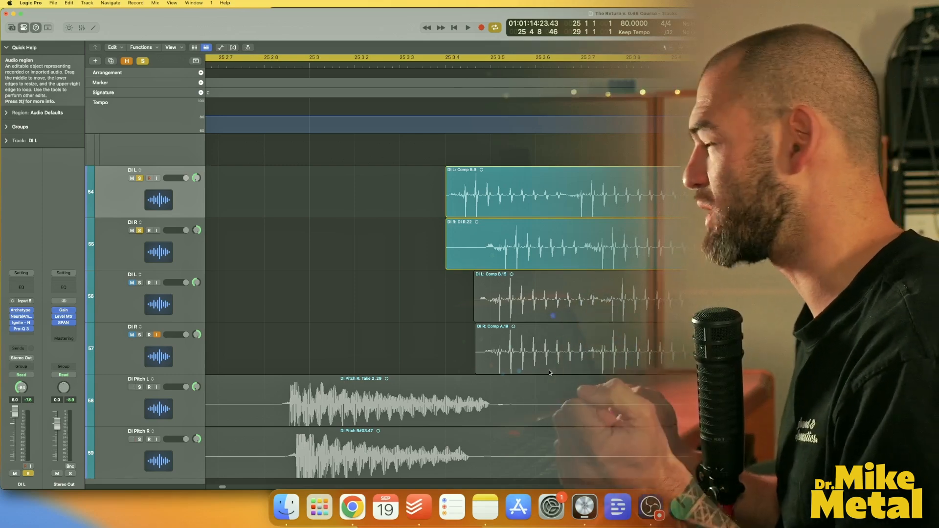
scroll(469, 302, left, 5)
scroll(470, 302, left, 10)
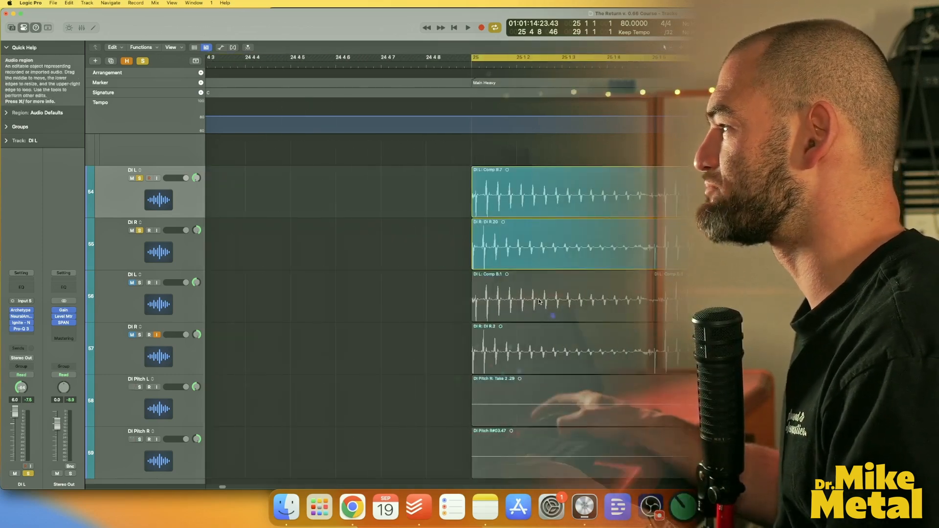
click(468, 65)
key(super+Right)
key(super+Right)
key(super+Right)
key(super+Right)
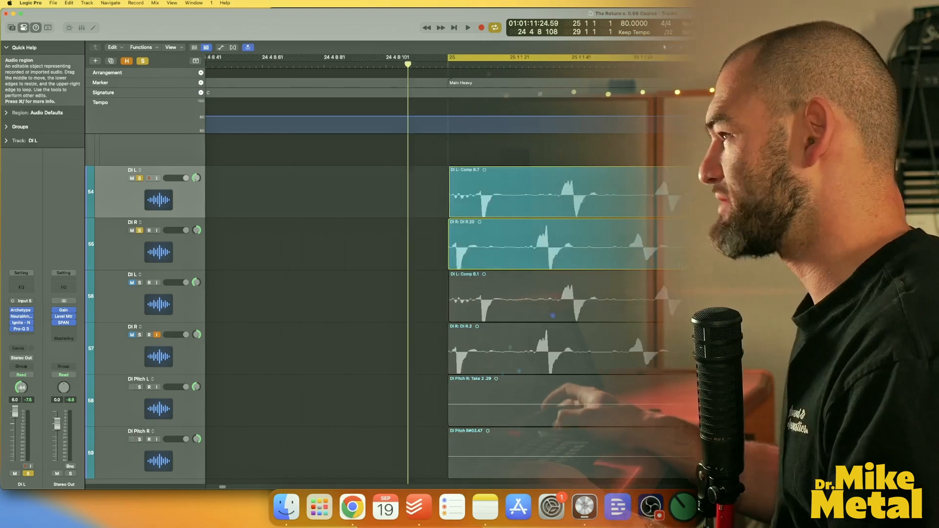
key(super+Left)
key(super+Left)
drag(422, 213, 377, 213)
Set a cycle range around the DI L region's start and unsolo the DI R track.
drag(421, 58, 332, 57)
click(140, 230)
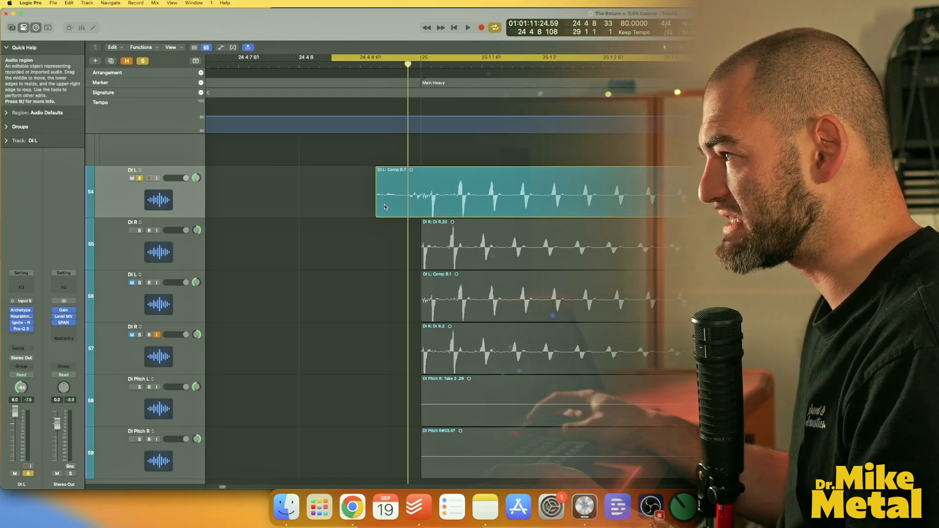
mouse_move(377, 204)
mouse_down()
mouse_move(311, 204)
mouse_move(375, 204)
mouse_up()
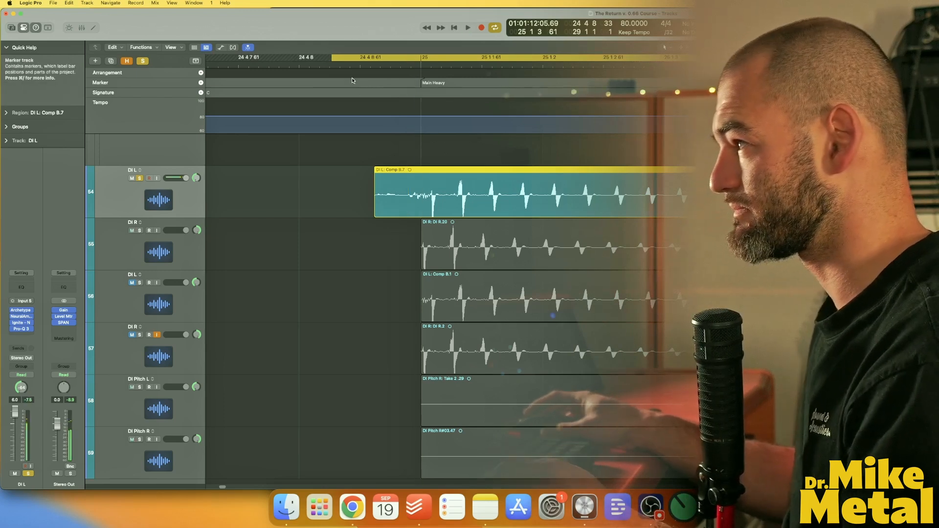
drag(332, 58, 373, 60)
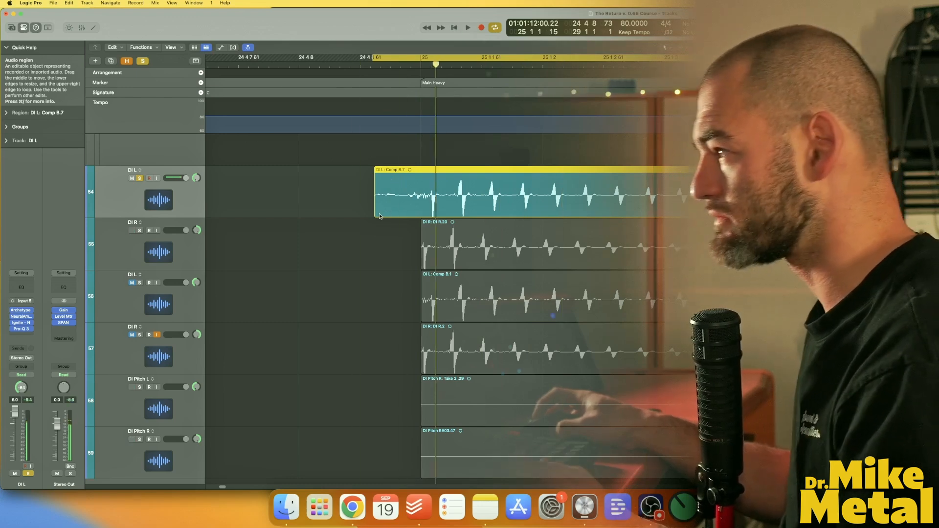
Try trimming the DI L region's start closer to the downbeat, audition it, and undo the trim.
drag(375, 208, 409, 208)
key(space)
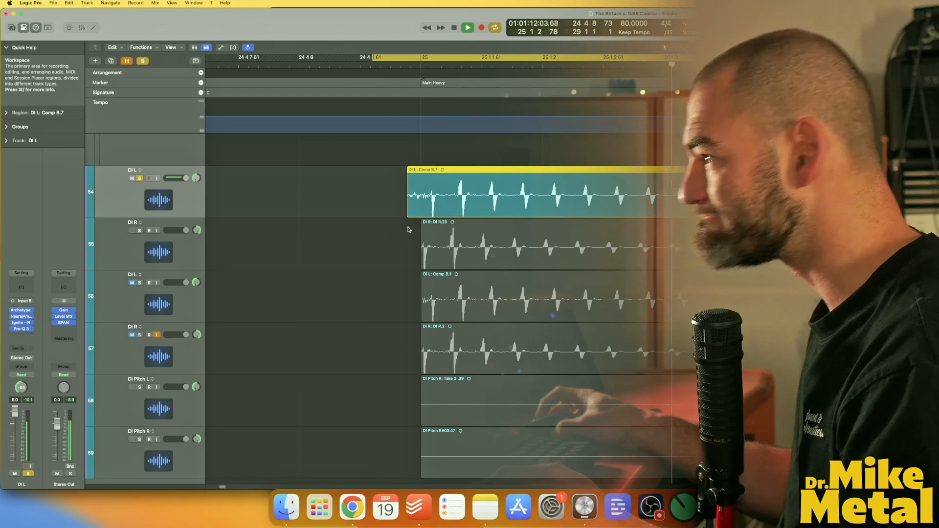
key(space)
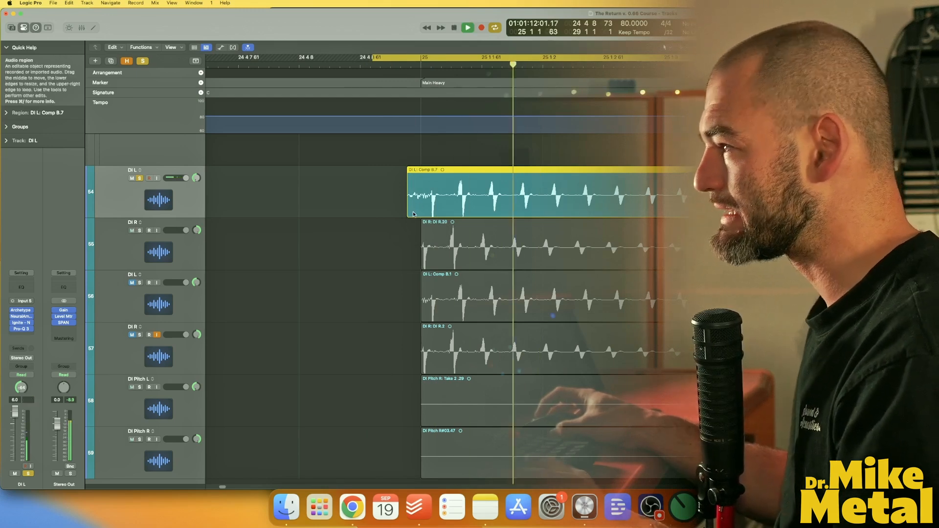
key(super+z)
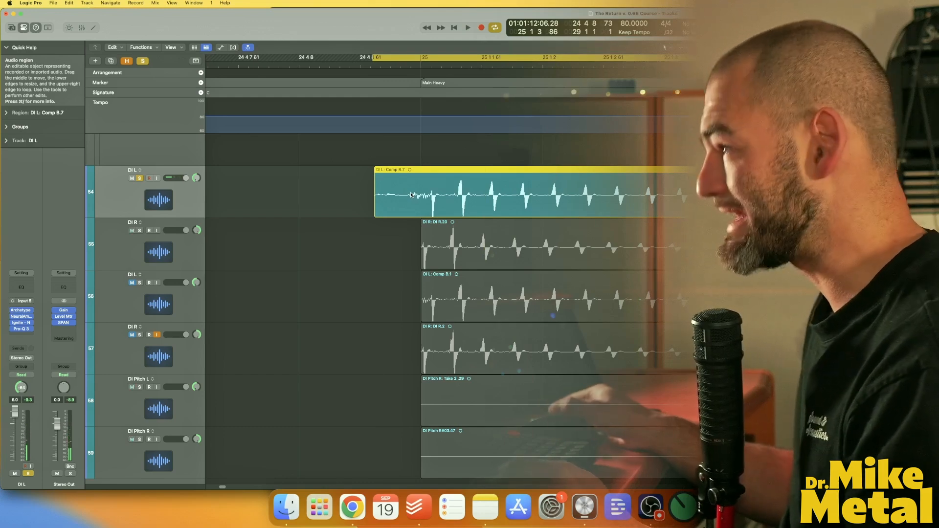
Extend the start of the first DI R region earlier to line up with the DI L region.
key(super+Left)
key(super+Left)
key(super+Left)
key(super+Left)
scroll(642, 415, right, 2)
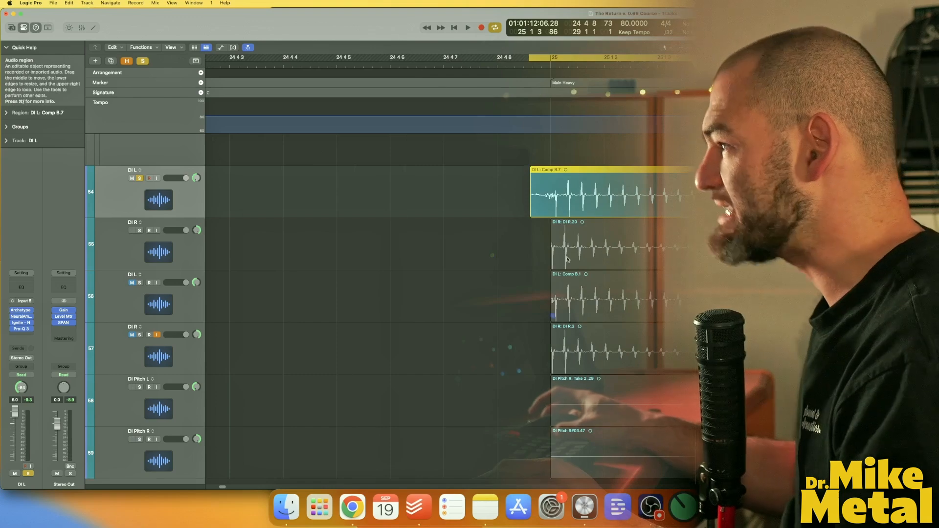
drag(552, 252, 528, 265)
scroll(528, 264, right, 2)
click(672, 202)
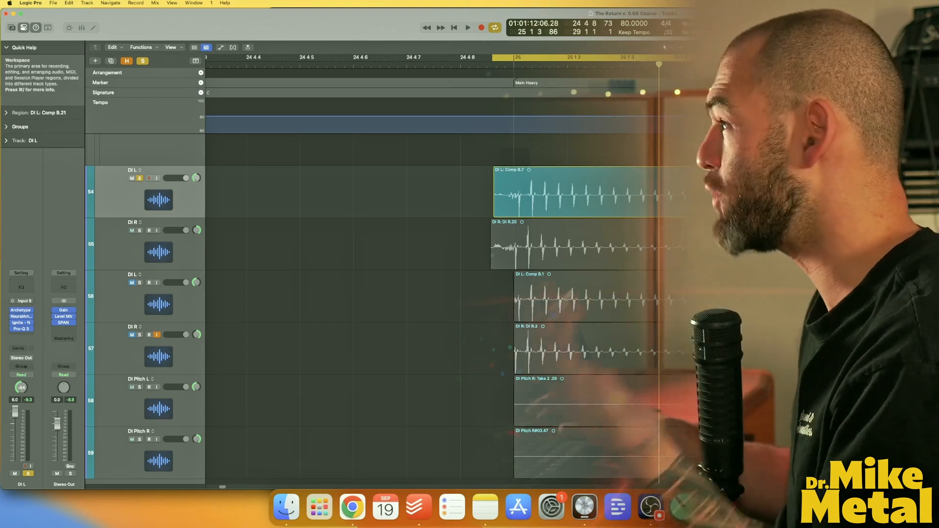
Trim the first DI L region's start to the bar 25 downbeat and nudge the following edit points.
drag(499, 211, 512, 211)
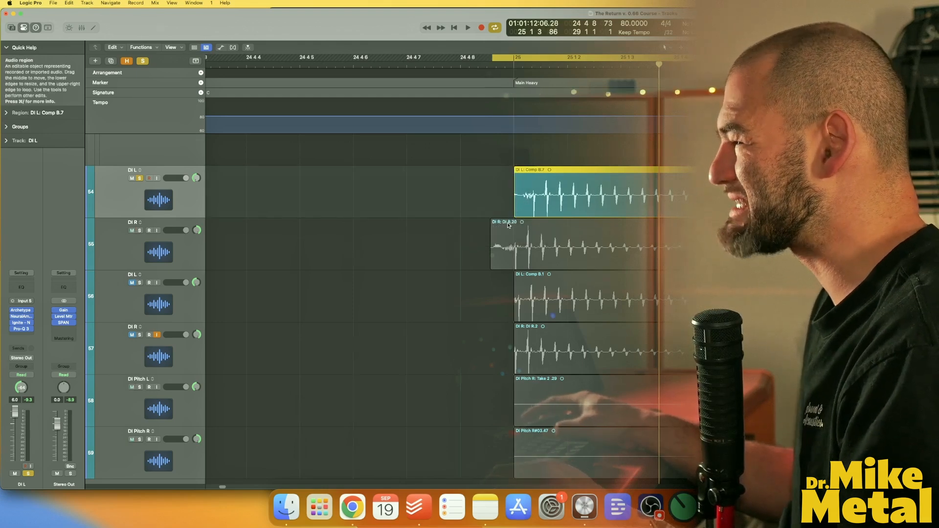
scroll(488, 208, right, 3)
mouse_move(435, 206)
mouse_down()
mouse_move(444, 208)
mouse_move(434, 208)
mouse_up()
scroll(682, 268, left, 3)
drag(573, 208, 578, 209)
scroll(636, 208, right, 4)
drag(687, 208, 690, 208)
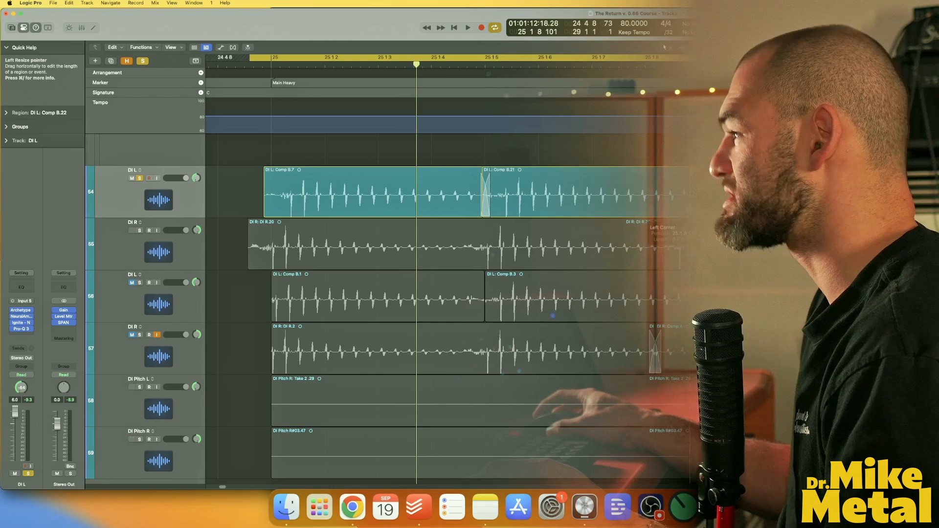
Trim the first DI R region's start closer to the DI L region and audition it with DI R soloed.
drag(341, 267, 344, 264)
click(140, 231)
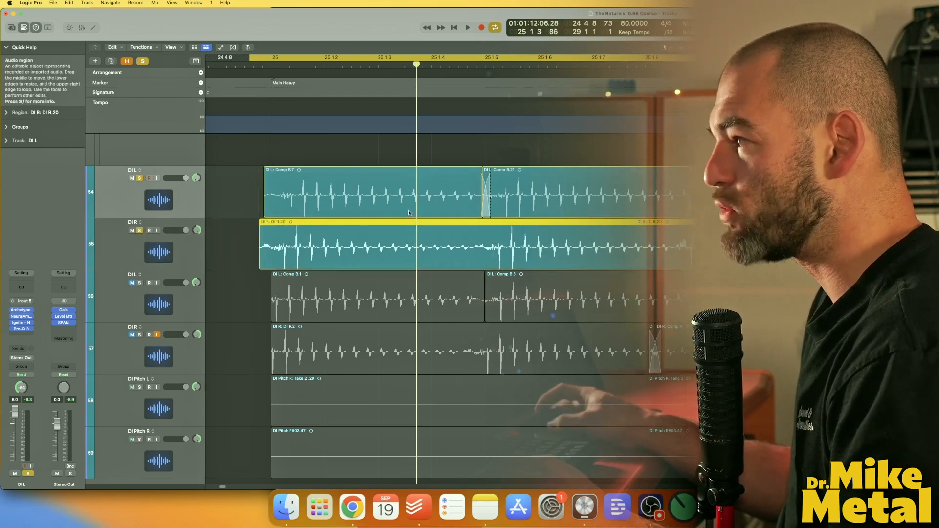
key(space)
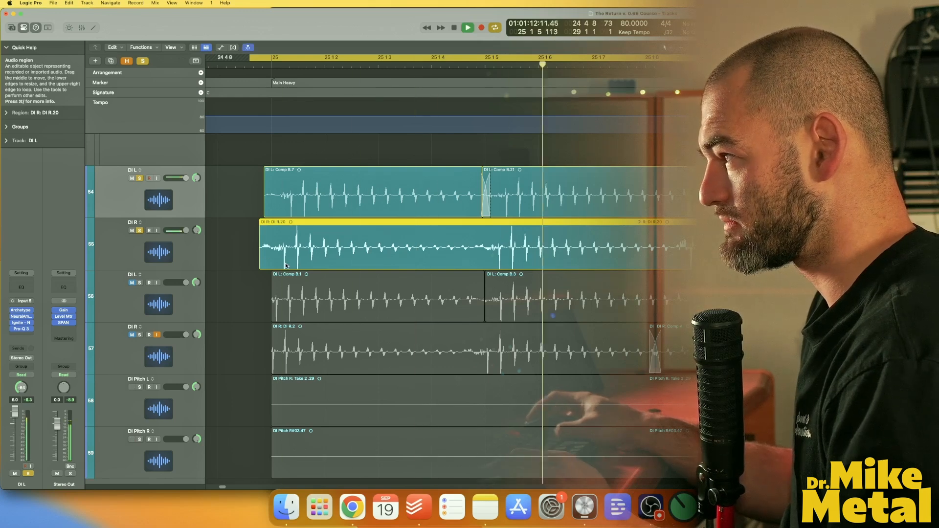
key(space)
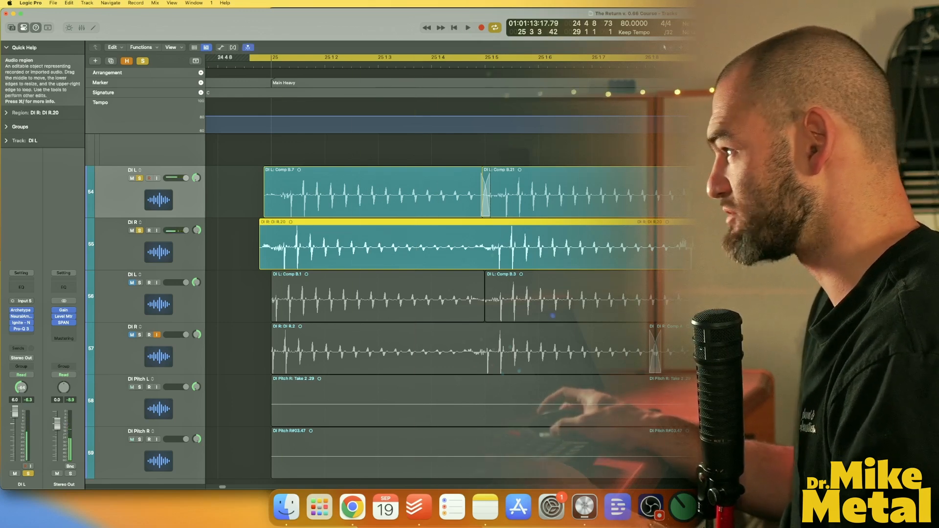
key(space)
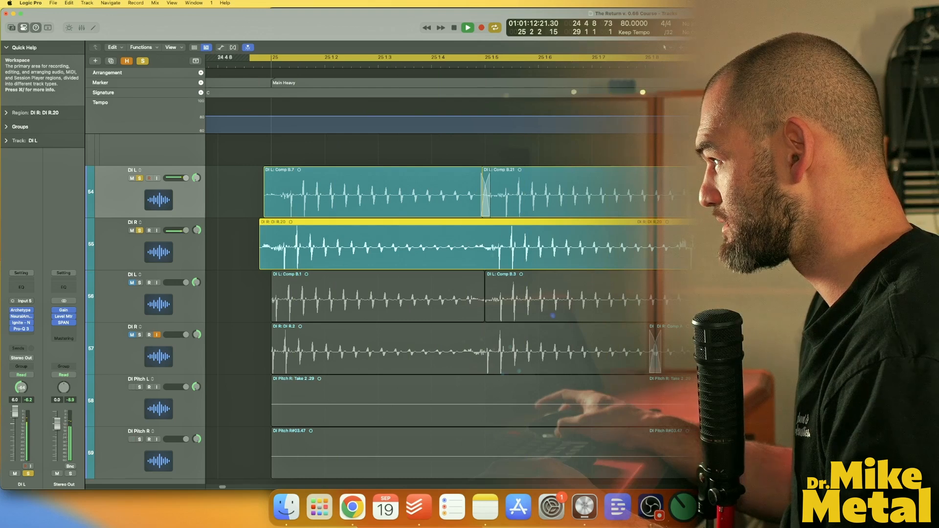
Select both DI L and DI R regions, turn off cycle, and place the playhead at 25 3 4.
drag(783, 245, 705, 248)
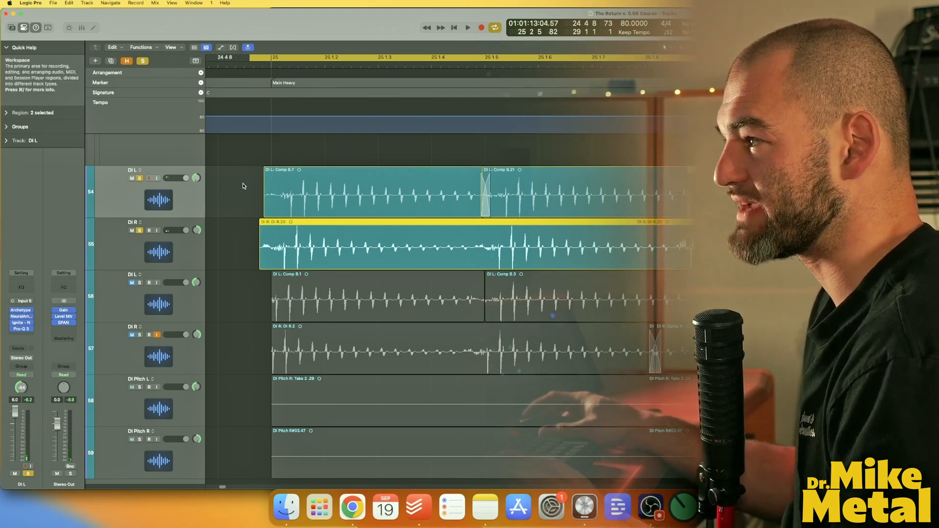
shift+click(272, 175)
drag(267, 169, 259, 240)
key(space)
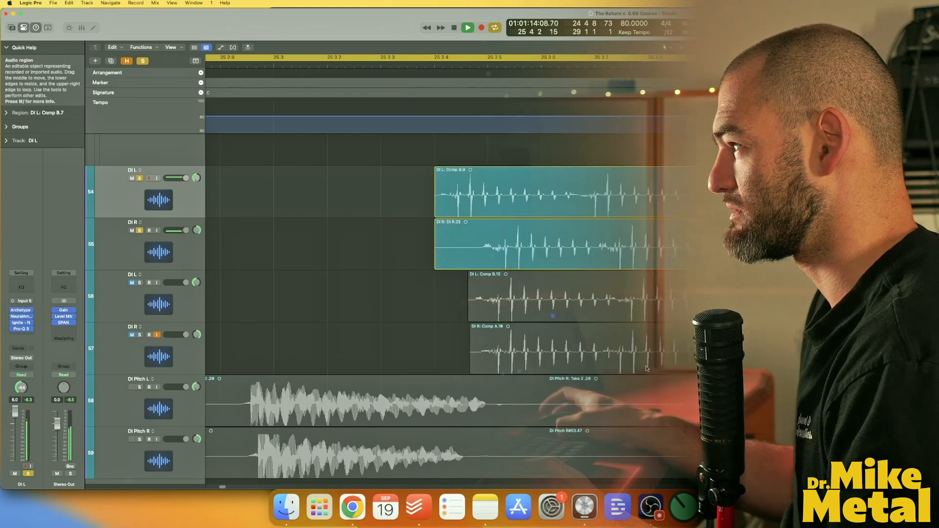
key(space)
key(c)
click(435, 68)
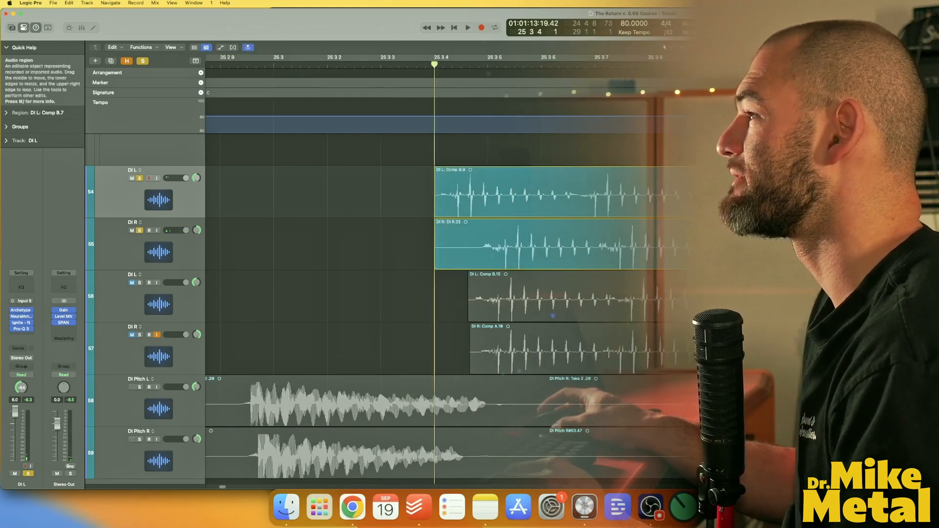
Trim the DI L region's start later to its first hit, around 25 3 5.
click(515, 214)
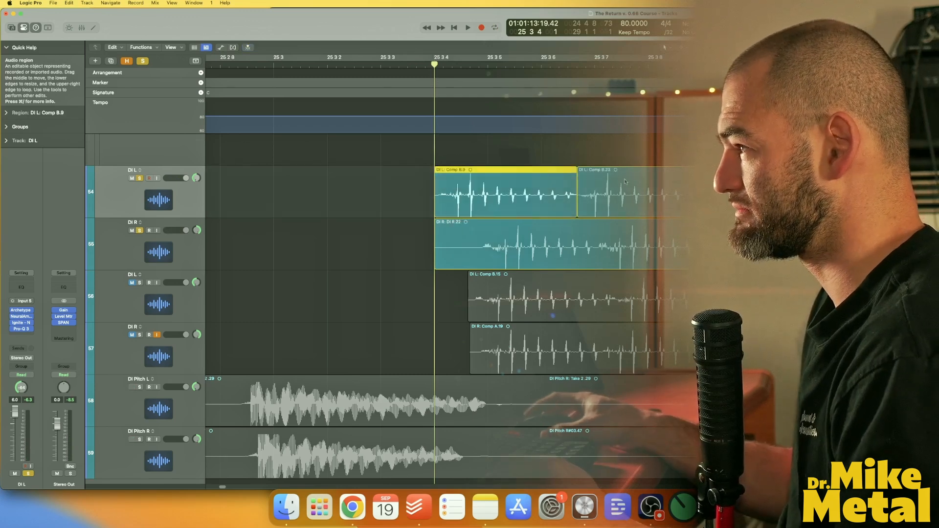
drag(487, 203, 528, 203)
mouse_move(581, 216)
mouse_down()
mouse_move(567, 218)
mouse_move(583, 219)
mouse_up()
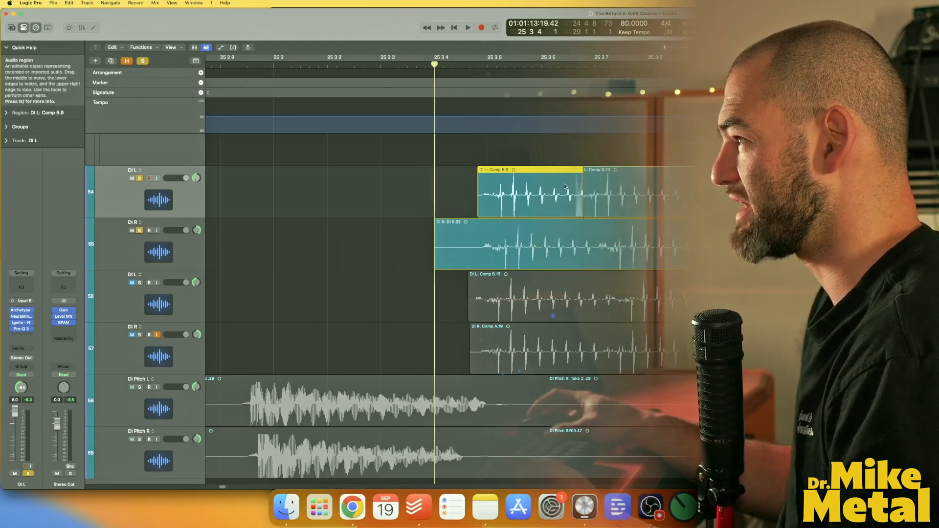
Split the DI R region at the same point as the DI L start and delete the leading piece.
super+double_click(476, 242)
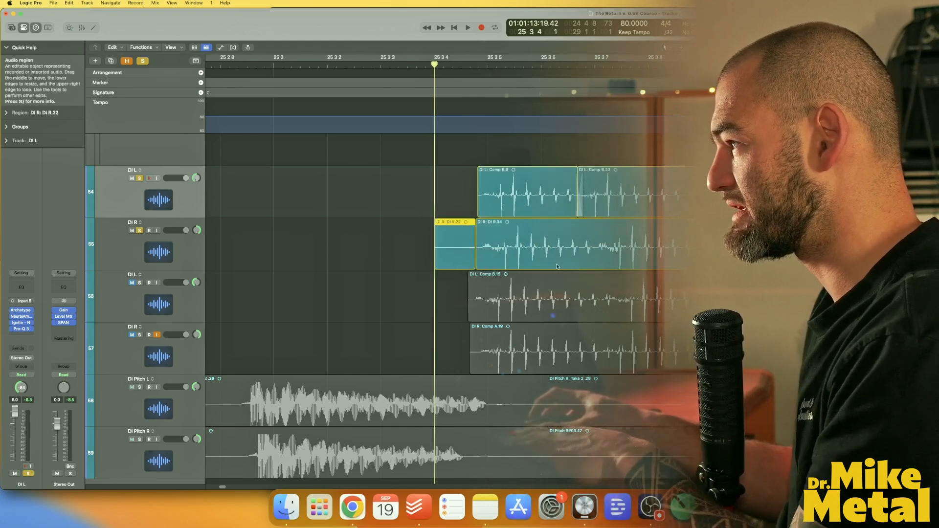
key(Delete)
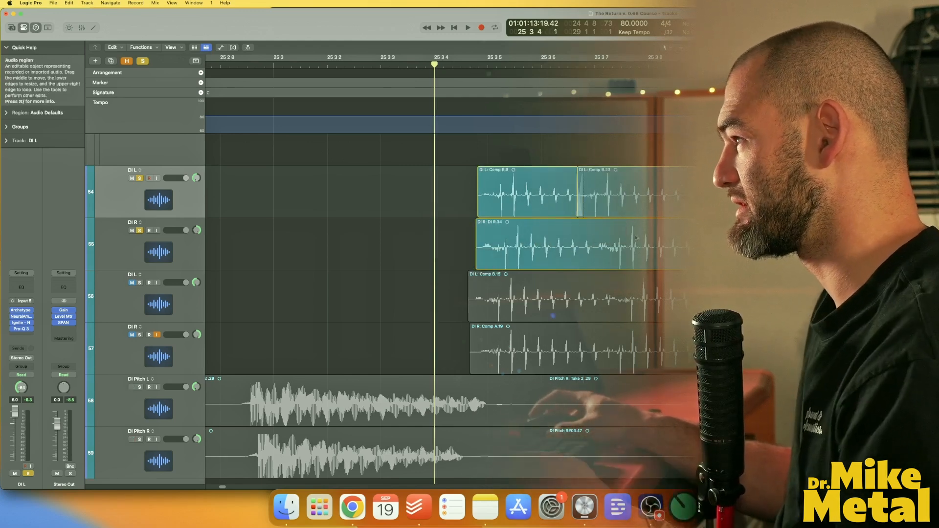
Split the DI R region at the next DI L edit point near 25 3 7 and audition the result.
super+double_click(600, 238)
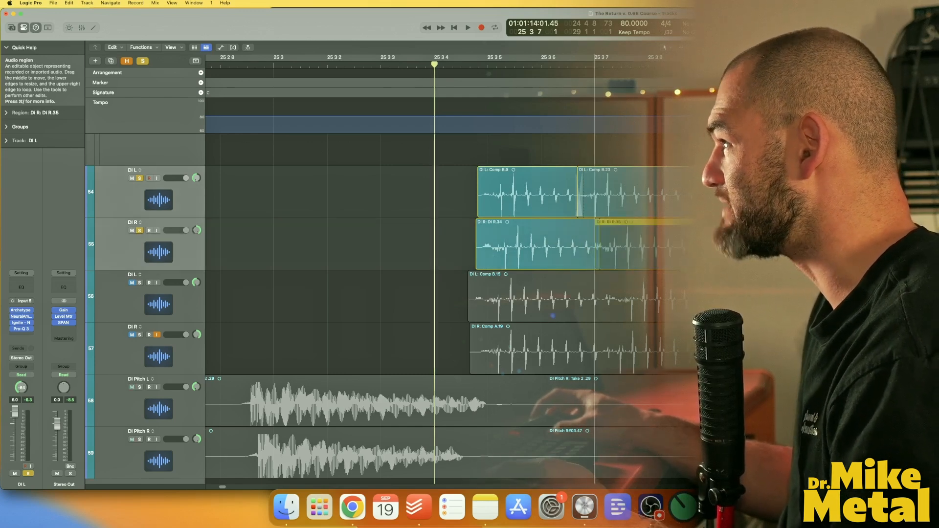
drag(610, 242, 609, 242)
drag(607, 195, 581, 214)
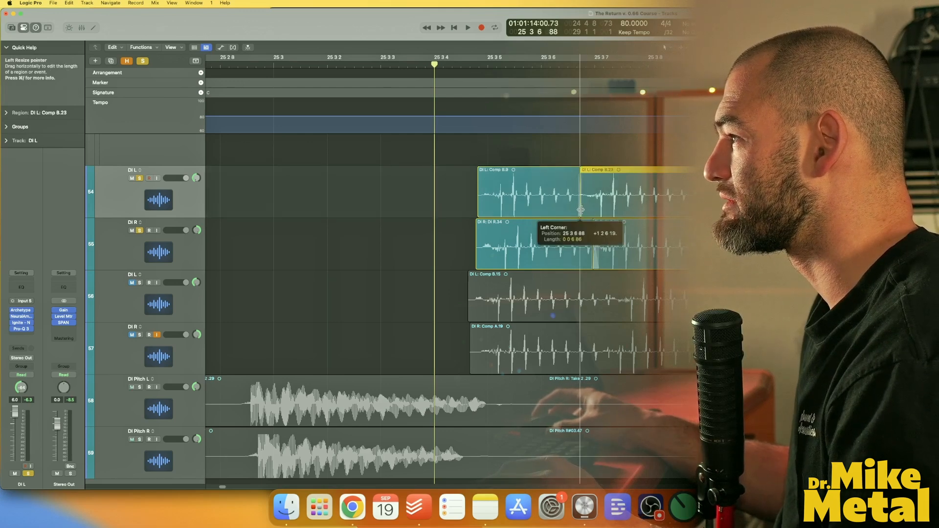
key(space)
key(space)
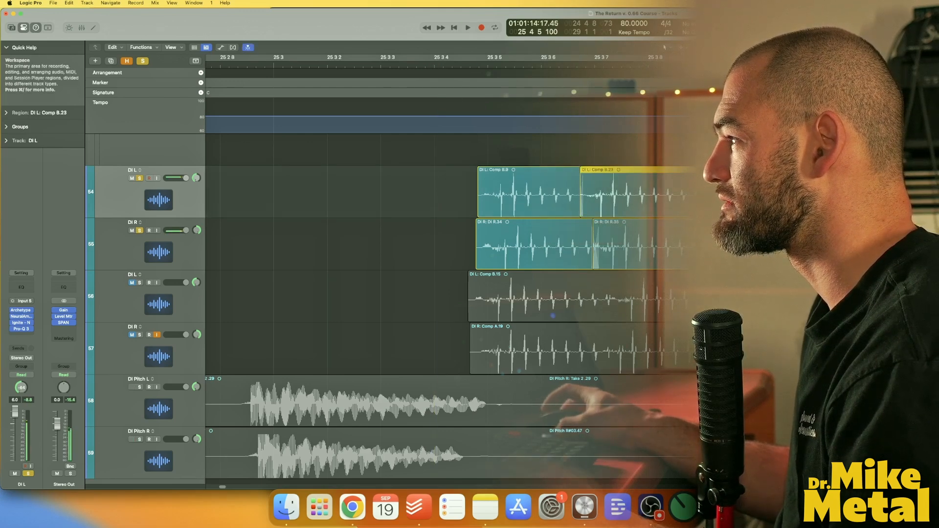
Play back the DI regions around bar 26.
scroll(585, 205, right, 18)
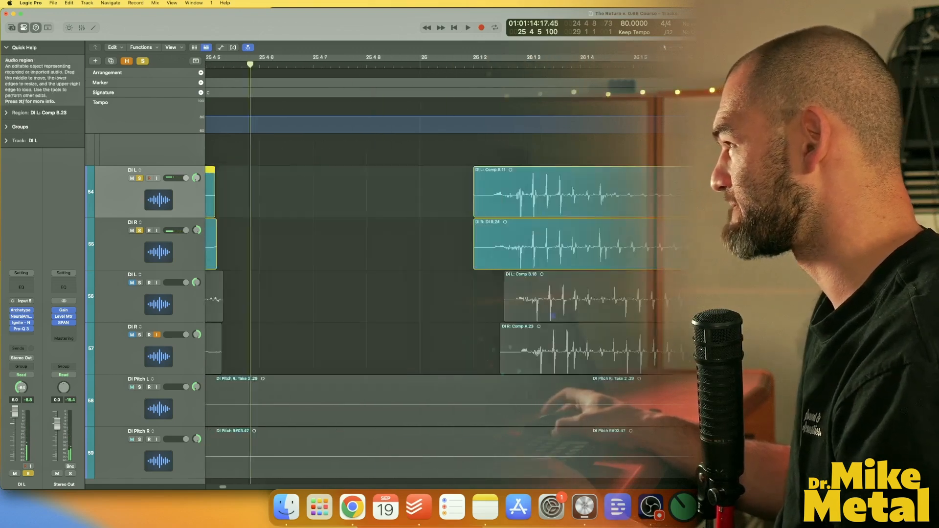
key(space)
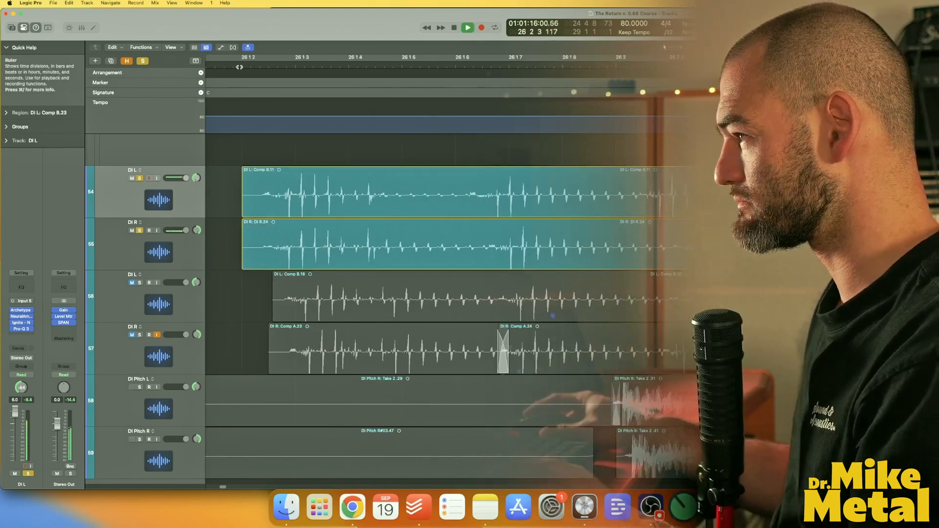
key(space)
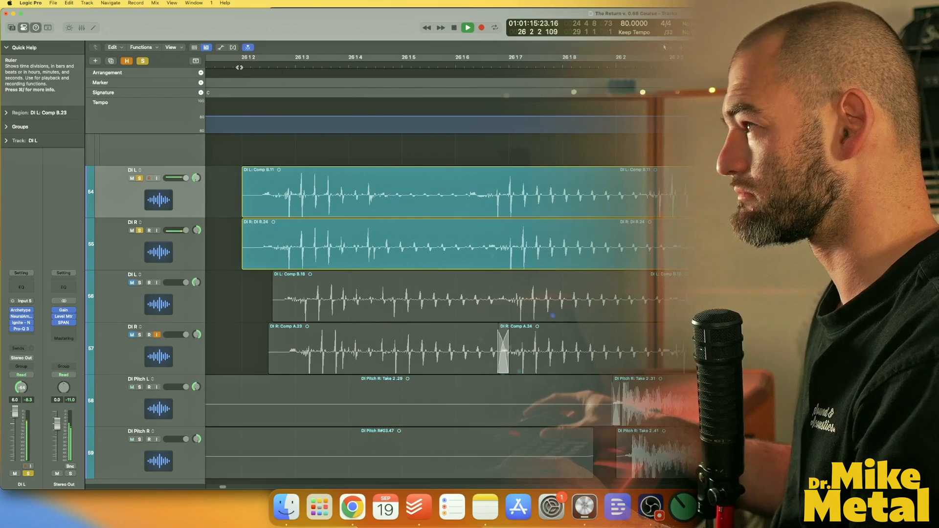
key(space)
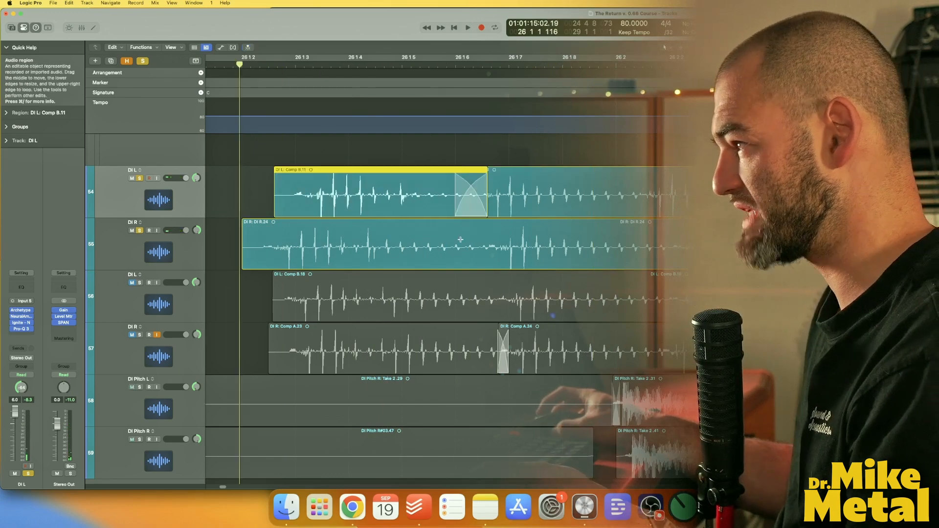
Try splitting and shifting the DI R region around bar 26, then undo the three changes.
super+double_click(461, 241)
drag(371, 261, 416, 262)
key(space)
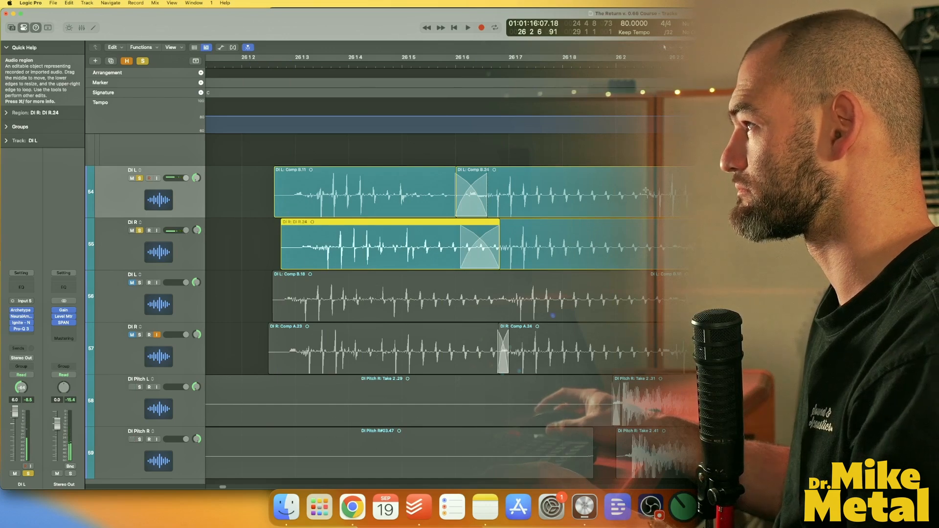
key(super+z)
key(super+z)
key(super+z)
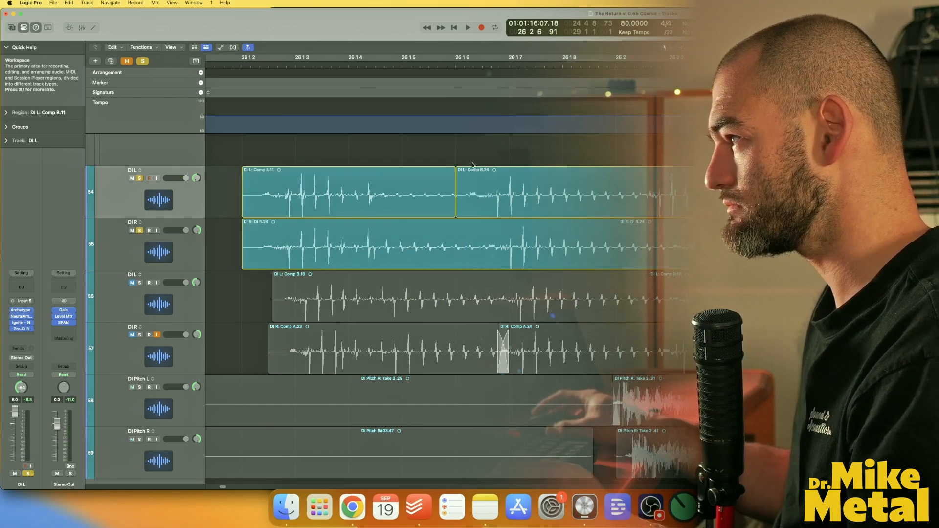
Unsolo the DI R track and play the DI regions back from bar 26.
scroll(556, 244, left, 2)
click(139, 231)
alt+click(196, 178)
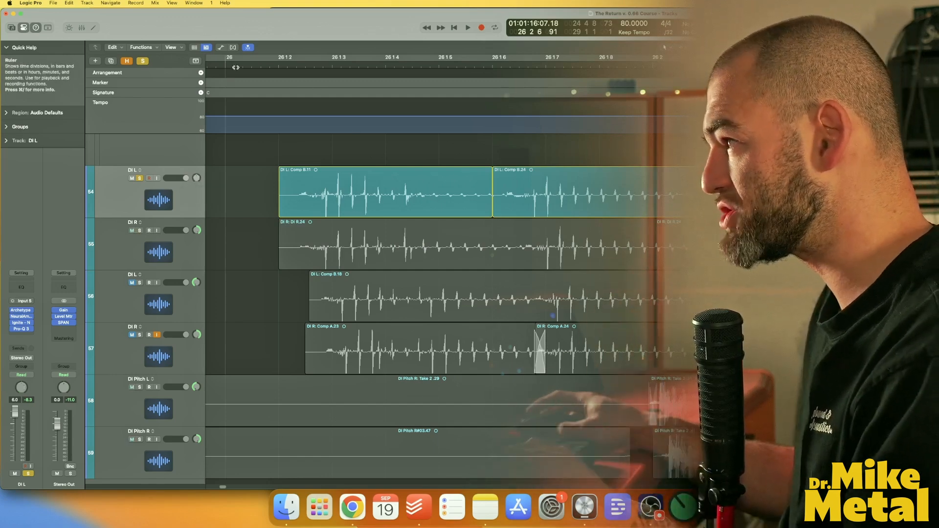
key(space)
scroll(529, 259, right, 3)
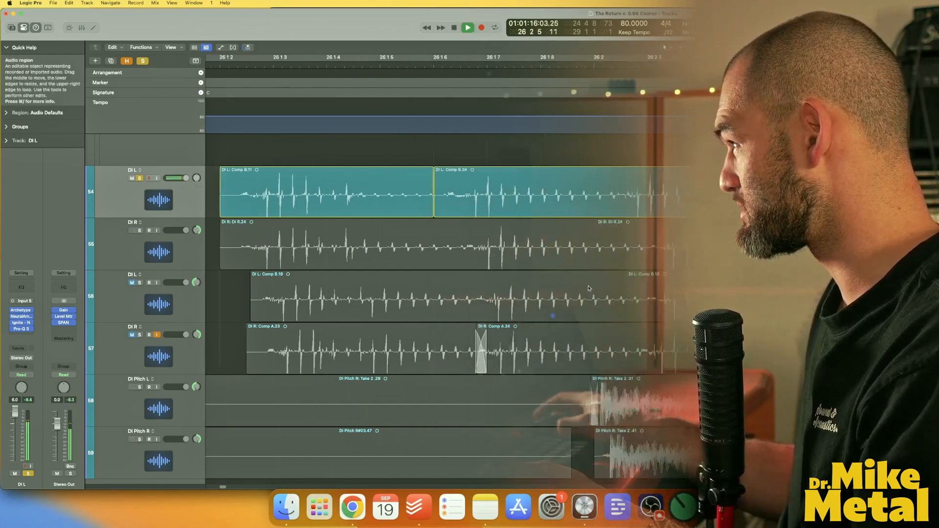
scroll(596, 289, left, 10)
key(space)
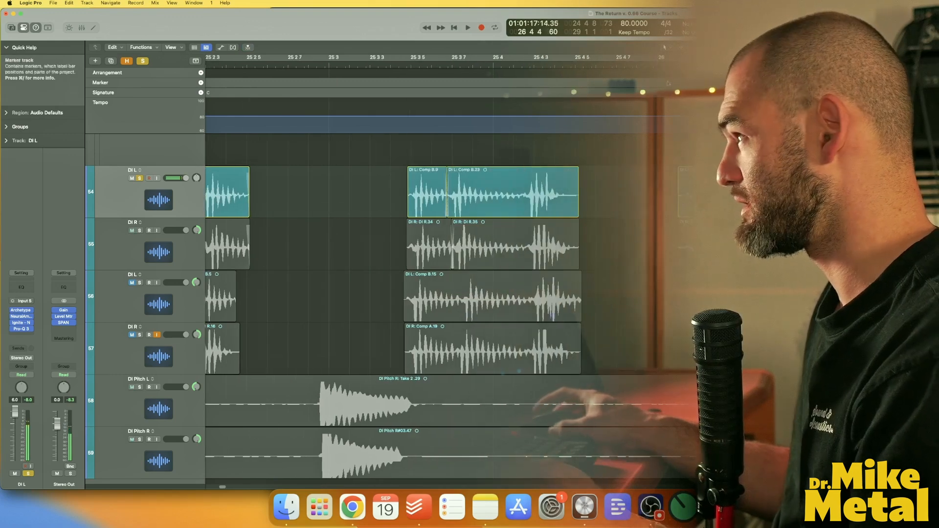
scroll(649, 266, right, 3)
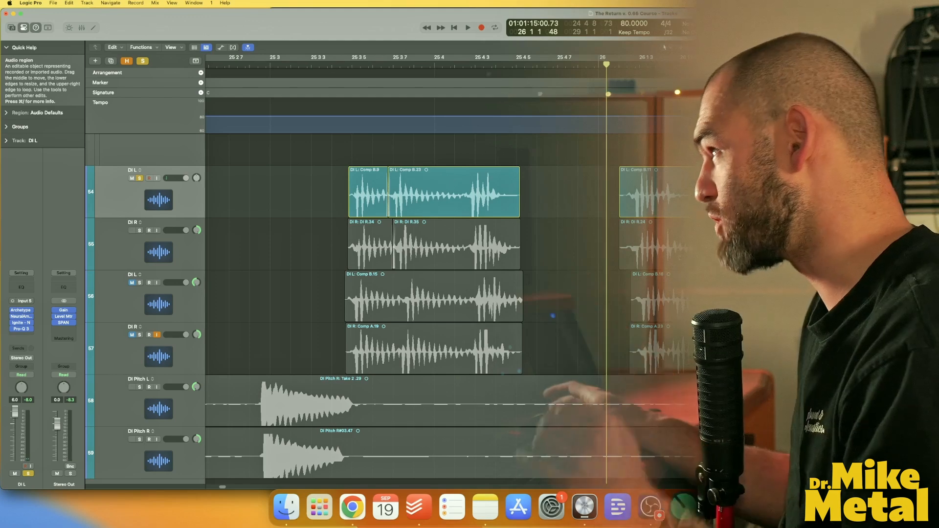
Scroll through the tracks and inspect the Riff 2 MIDI track against the DI regions at bar 26.
scroll(654, 213, up, 15)
scroll(357, 341, down, 10)
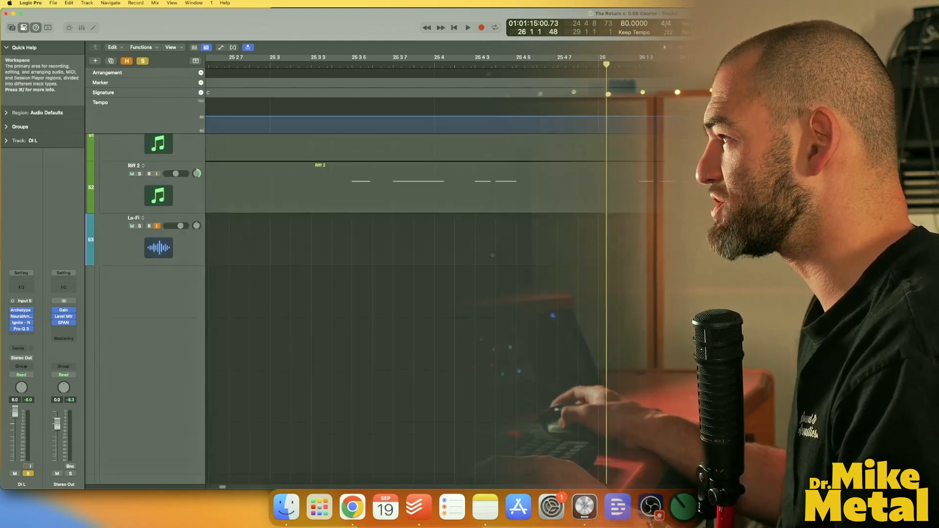
click(145, 234)
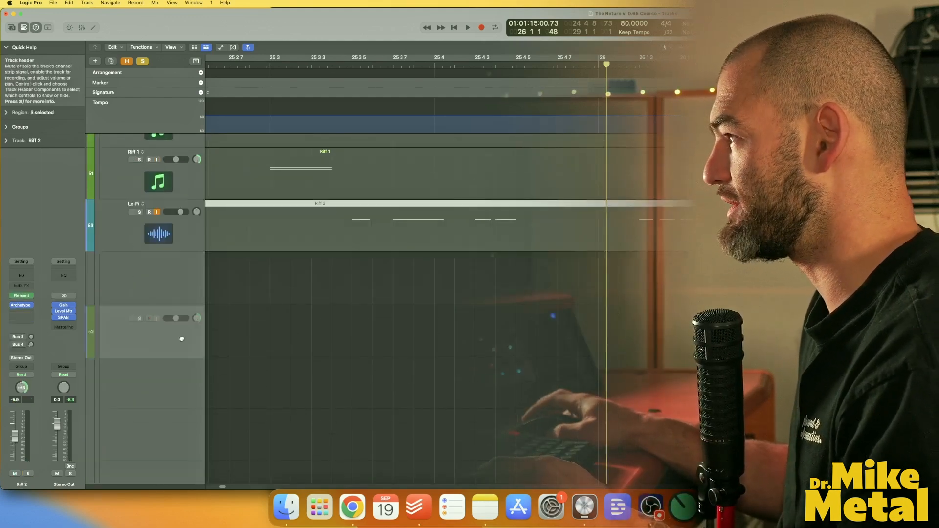
scroll(342, 294, down, 5)
scroll(342, 293, down, 2)
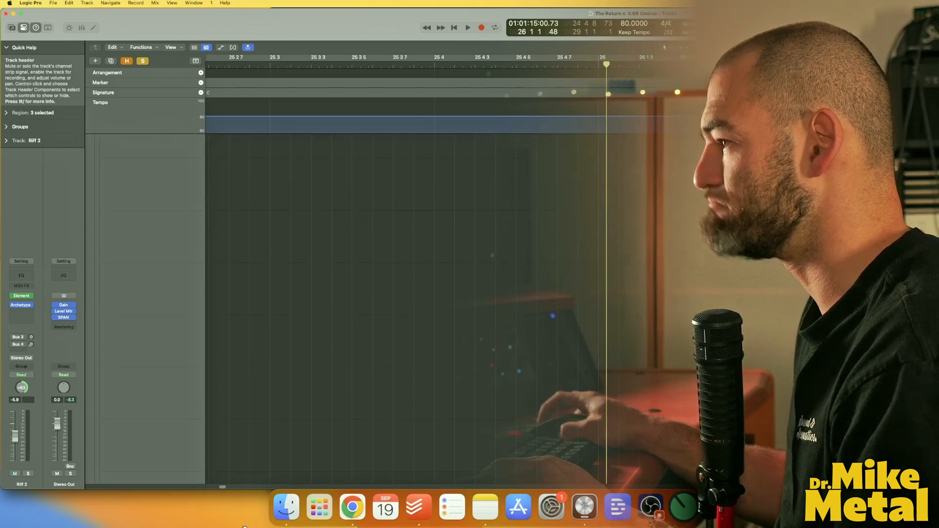
scroll(257, 362, down, 5)
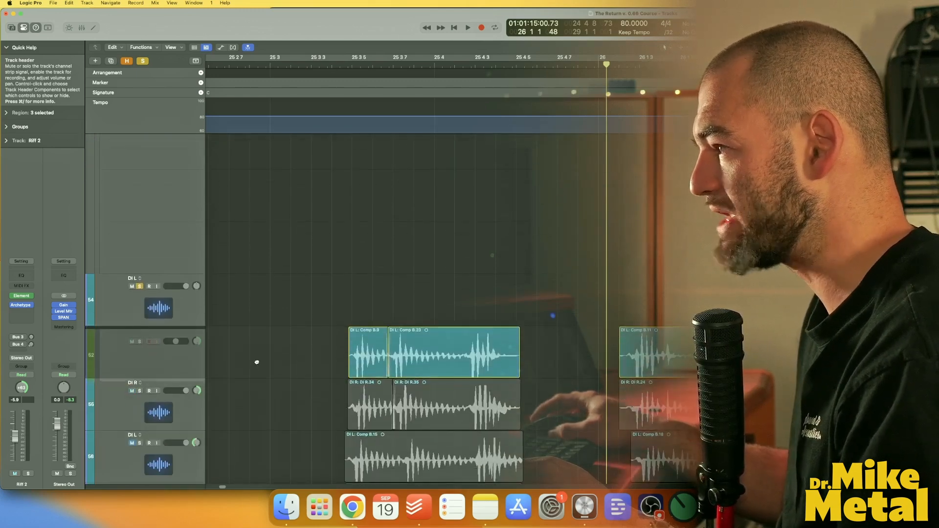
scroll(257, 310, up, 2)
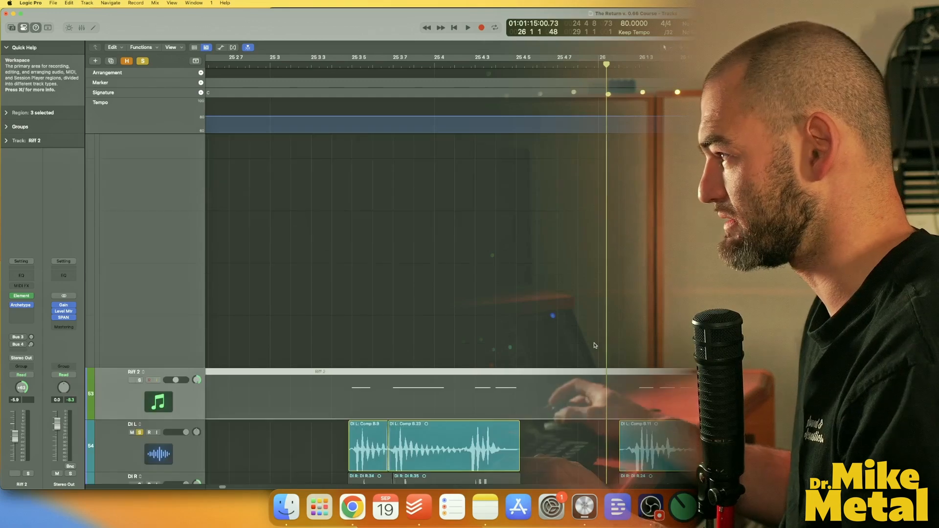
scroll(433, 304, up, 10)
scroll(433, 303, right, 8)
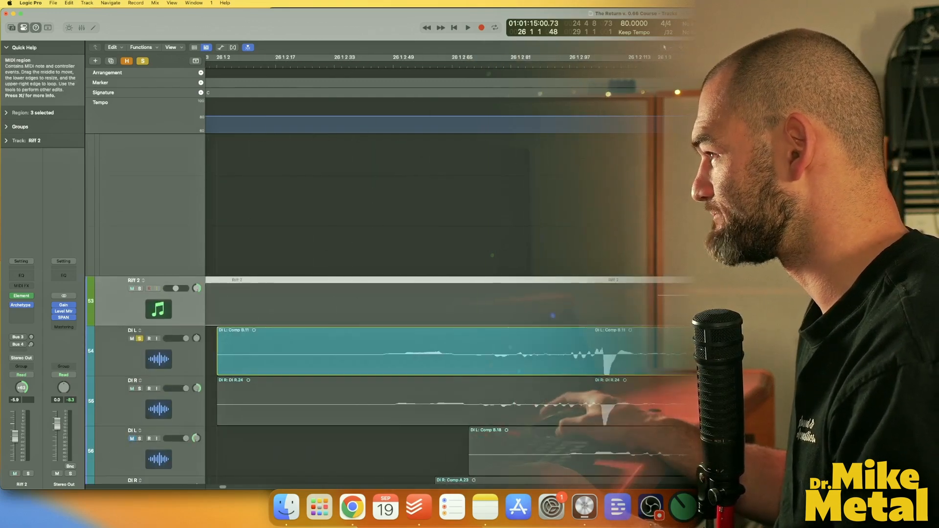
scroll(433, 352, down, 10)
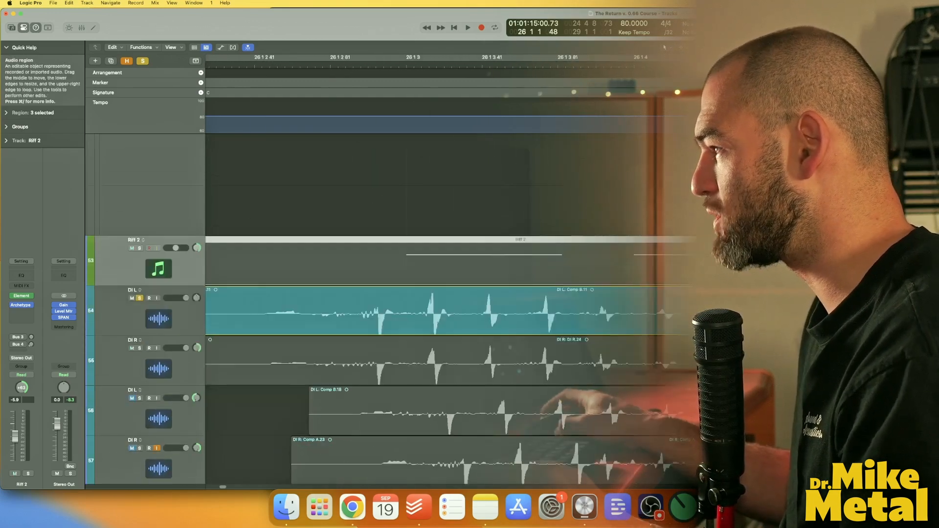
scroll(433, 352, down, 2)
scroll(441, 313, left, 4)
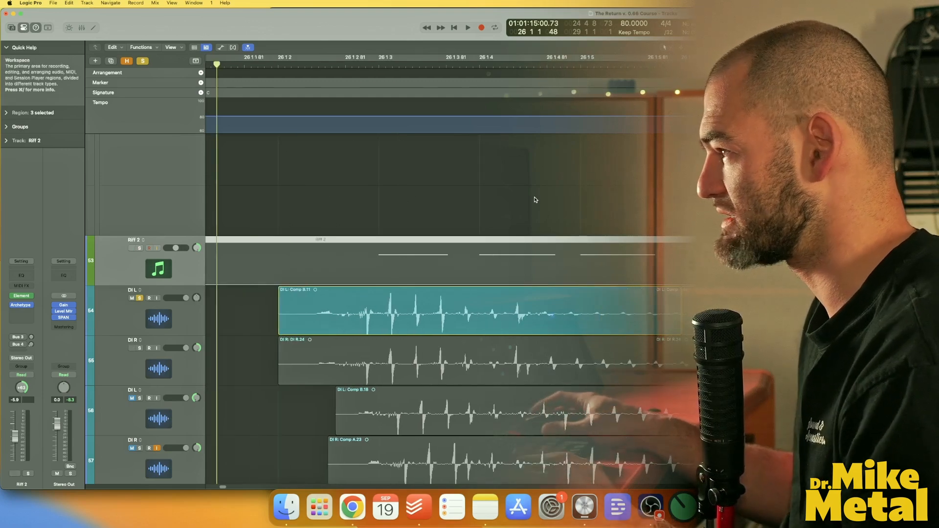
scroll(574, 317, left, 2)
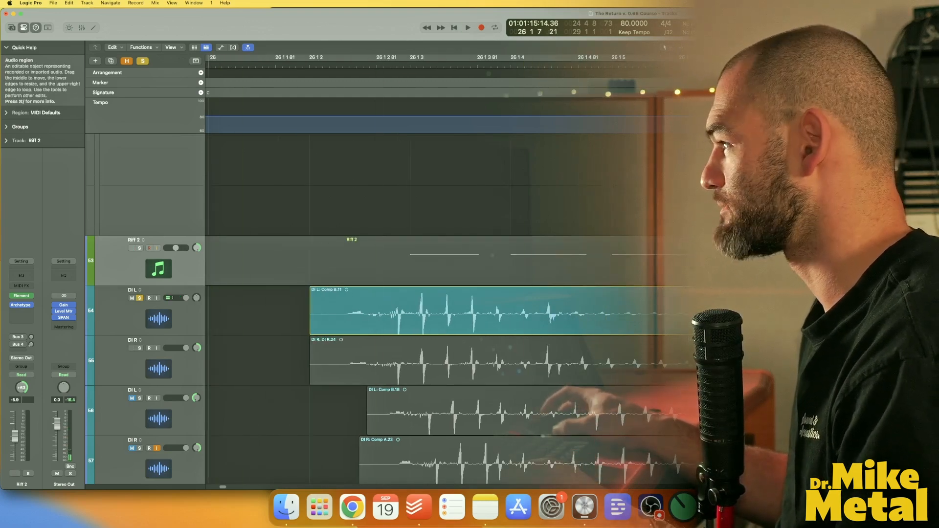
Trim the DI L region near bar 26 1 4 to open a gap between hits and play it back.
click(749, 313)
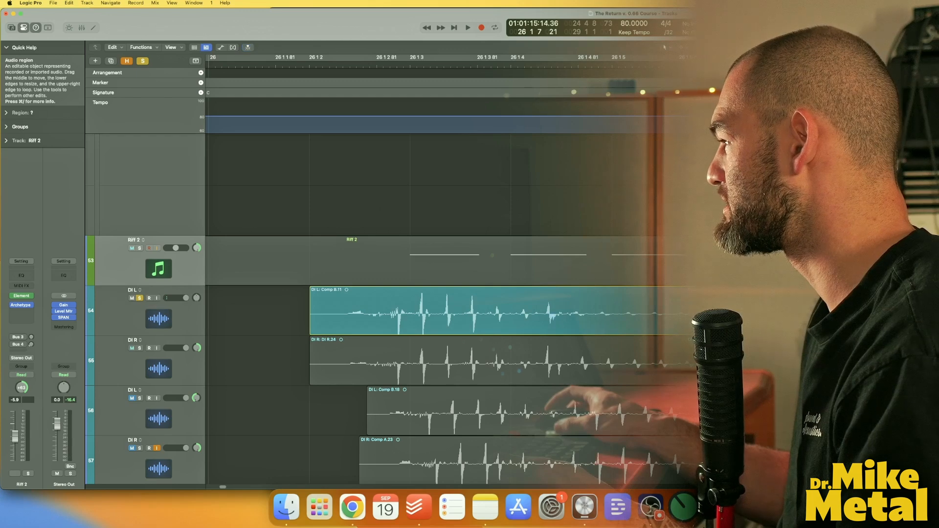
drag(435, 322, 492, 323)
key(space)
scroll(652, 399, left, 8)
double_click(760, 315)
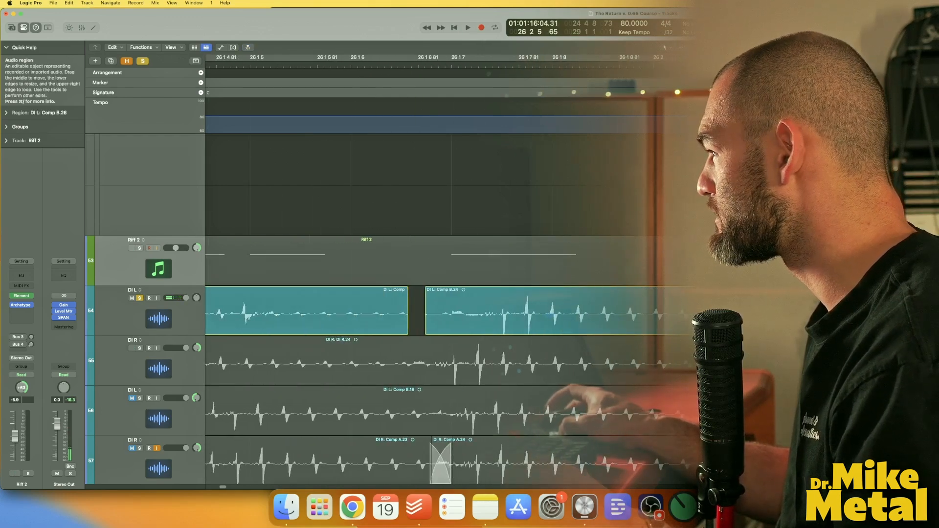
Delete the short DI L region after bar 26 2 4 and extend the preceding region's end to fill the gap.
key(space)
scroll(652, 315, right, 8)
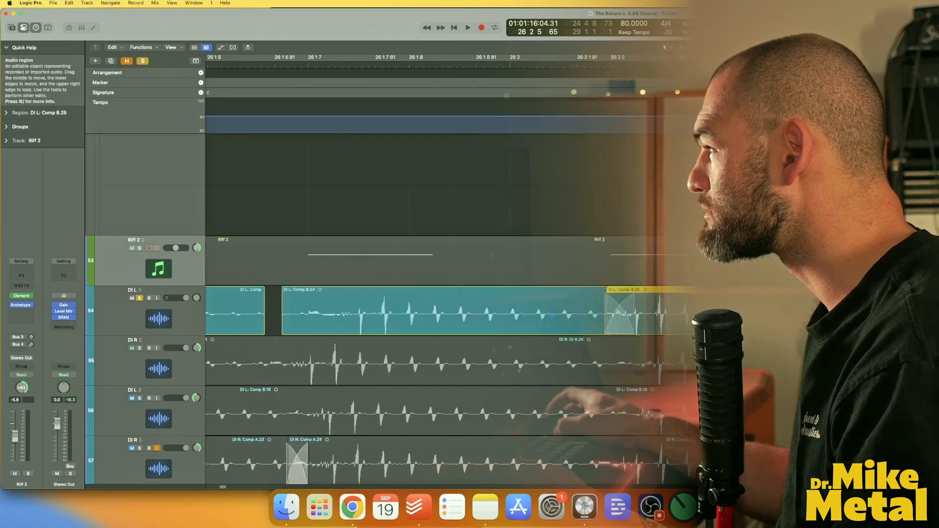
click(760, 316)
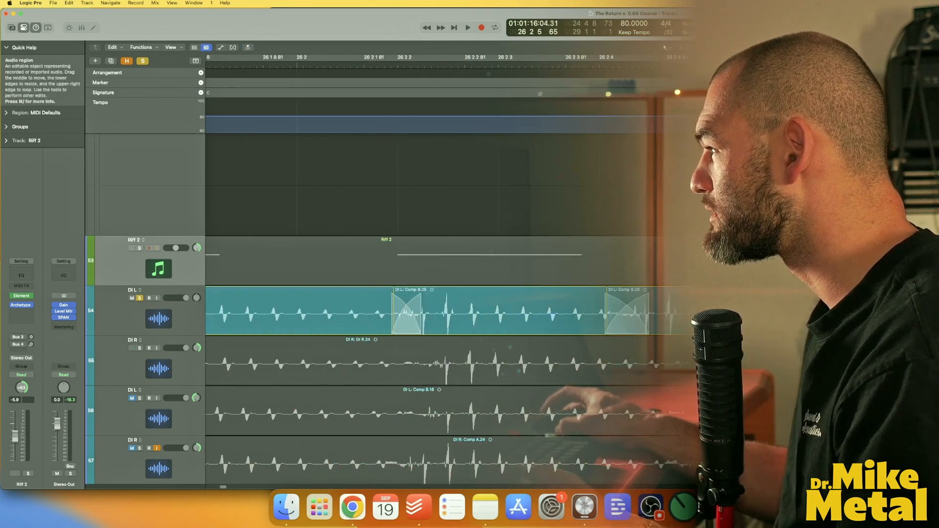
click(668, 315)
key(Delete)
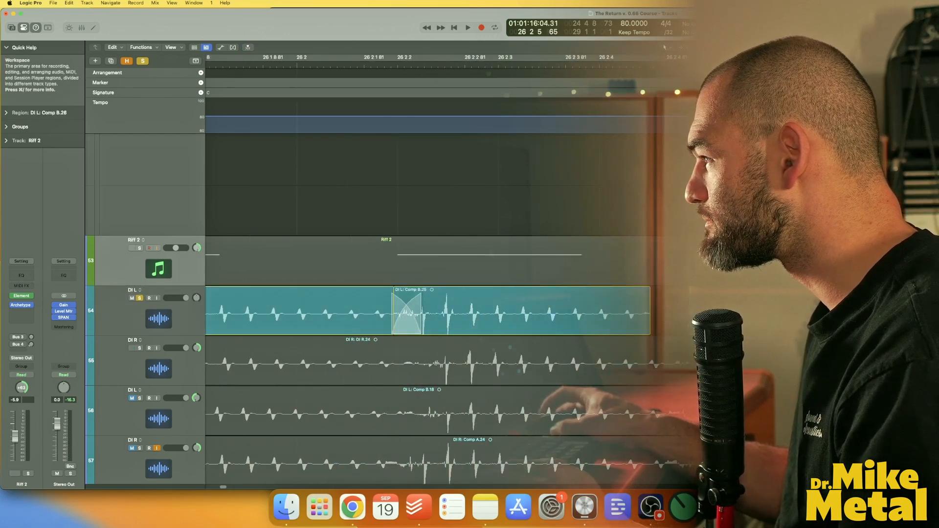
drag(649, 327, 667, 326)
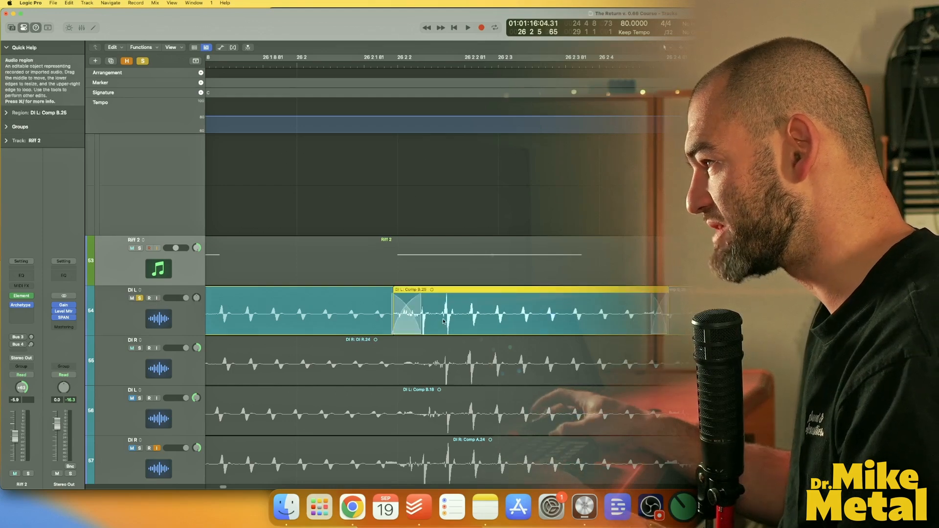
Adjust the DI L region boundaries between bar 26 2 and 26 3 4 so each cut sits just before a hit.
scroll(591, 376, right, 2)
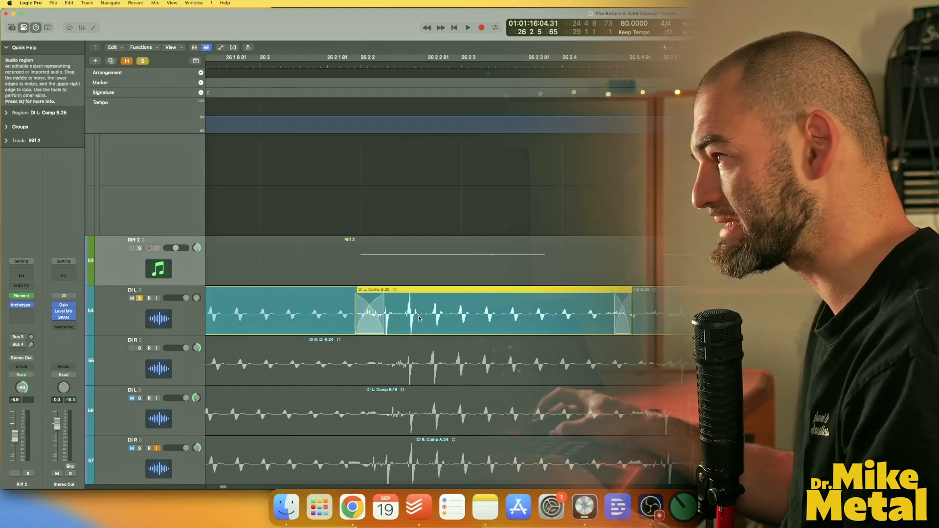
drag(356, 331, 363, 331)
drag(391, 324, 387, 324)
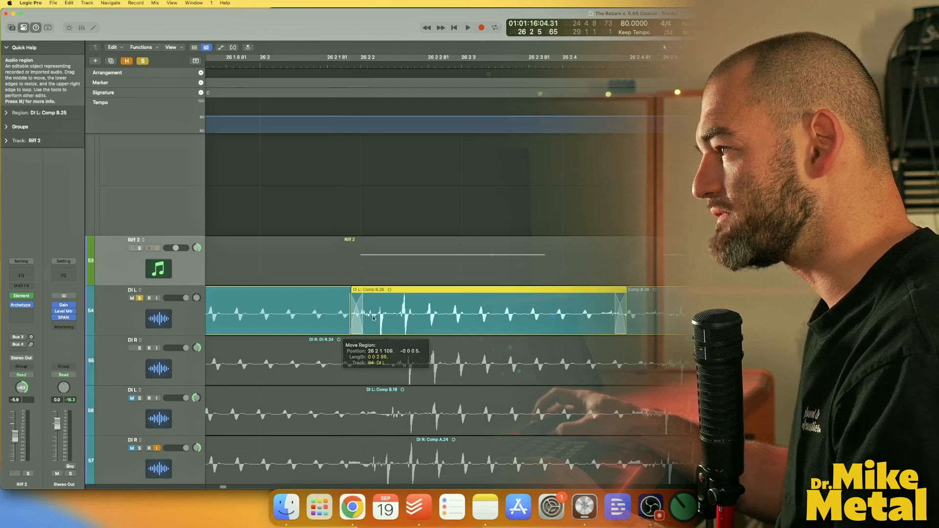
scroll(386, 325, right, 2)
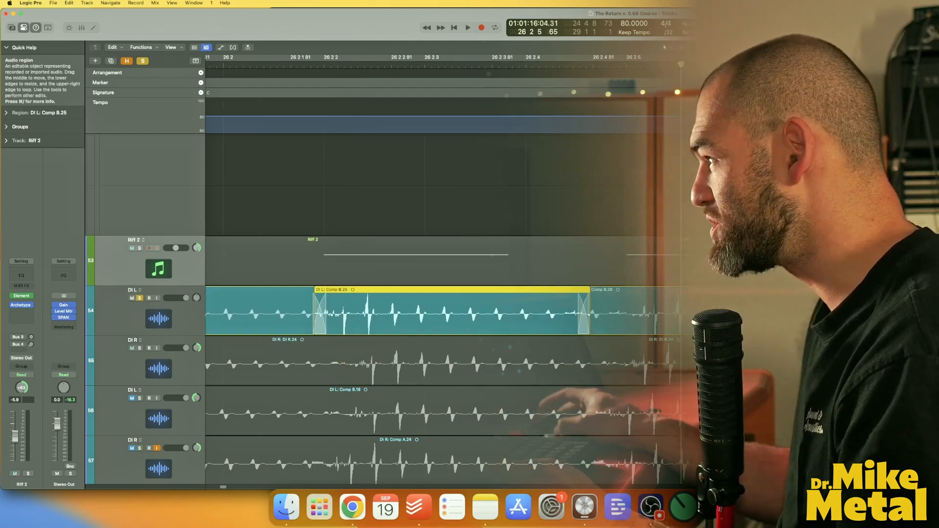
click(871, 324)
drag(845, 331, 852, 331)
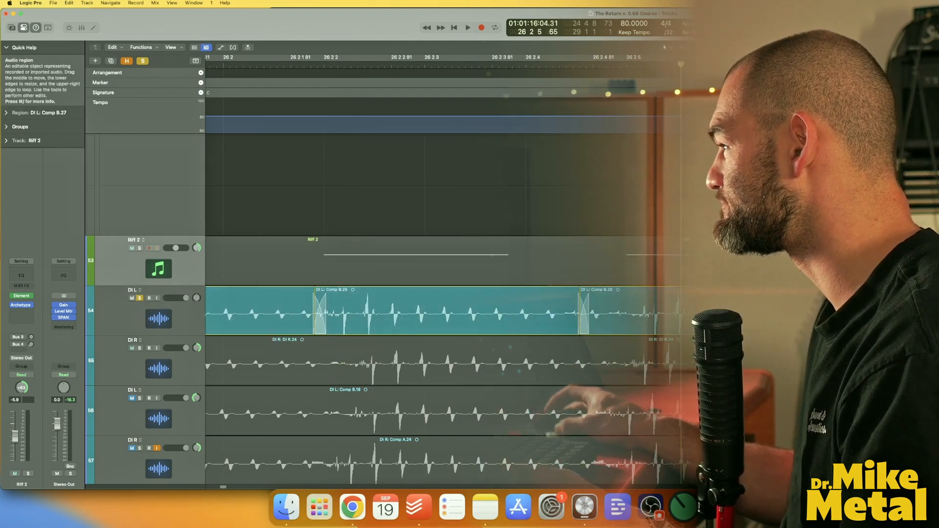
drag(910, 331, 918, 331)
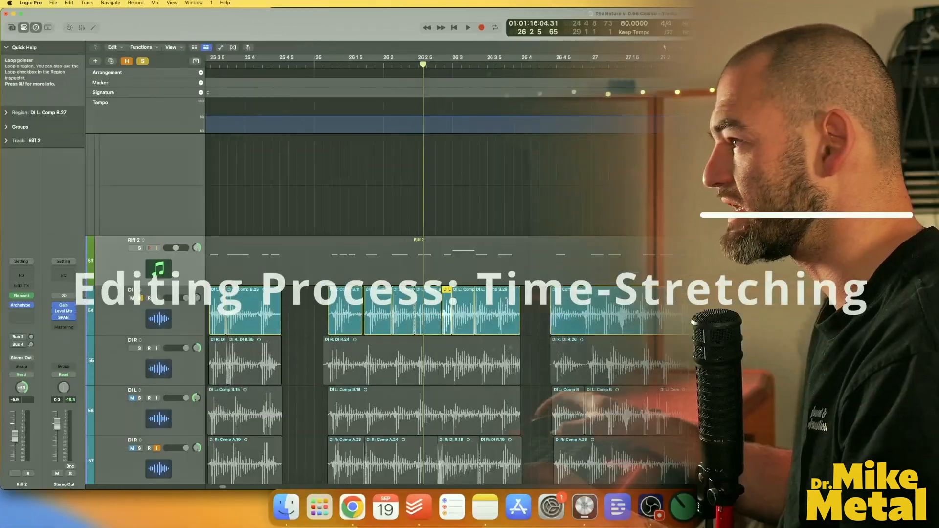
Play the DI L part from bar 26 and trim the start of the DI L Comp B.24 region slightly earlier.
scroll(450, 157, left, 2)
click(322, 64)
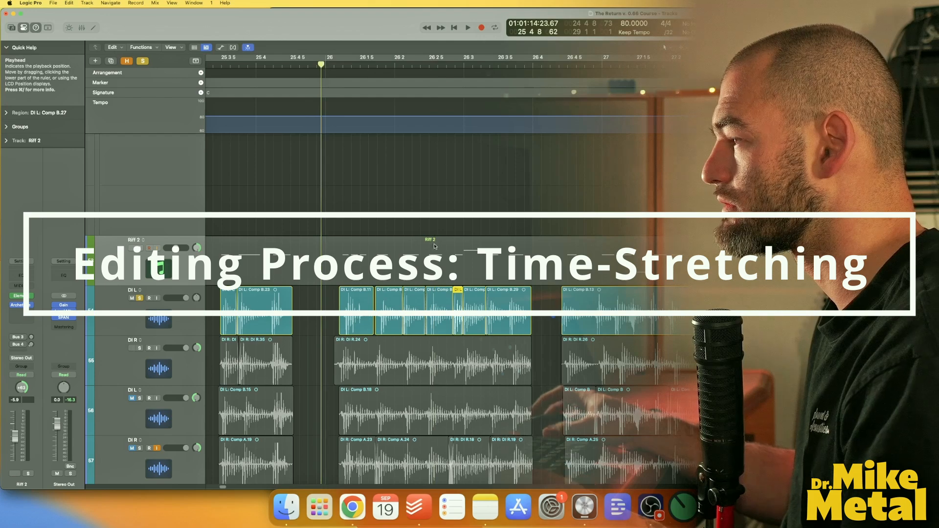
key(space)
scroll(423, 321, up, 5)
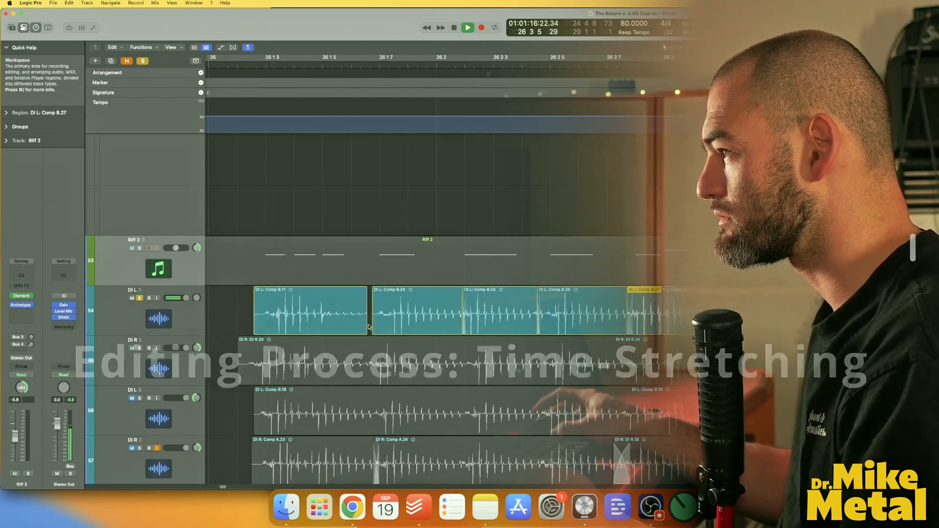
drag(376, 325, 365, 326)
key(space)
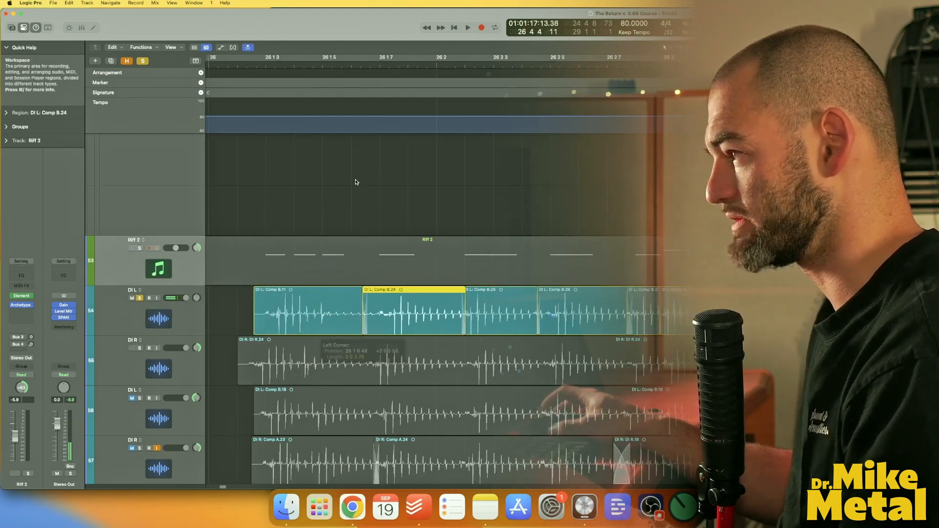
Trim the start of the first DI L region near bar 26 1 and replay it from just before.
click(367, 191)
click(252, 67)
key(space)
key(space)
drag(263, 324, 260, 324)
click(233, 66)
key(space)
Trim the start of the DI L Comp B.26 region slightly earlier and select the region before it.
key(space)
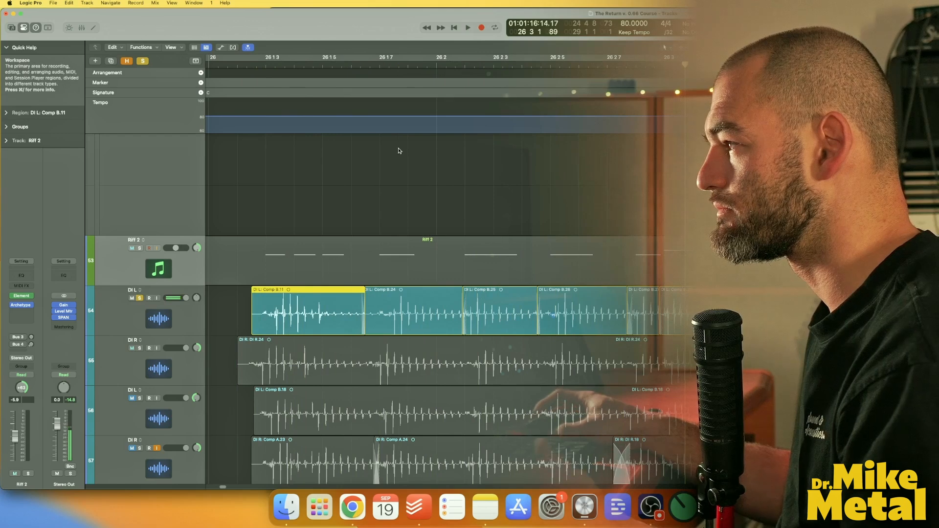
click(567, 315)
key(space)
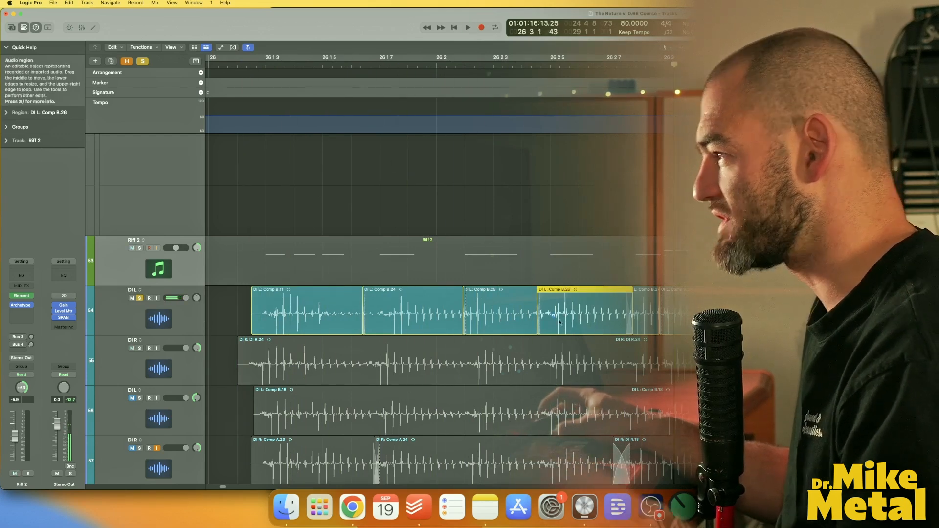
drag(579, 327, 574, 327)
click(537, 331)
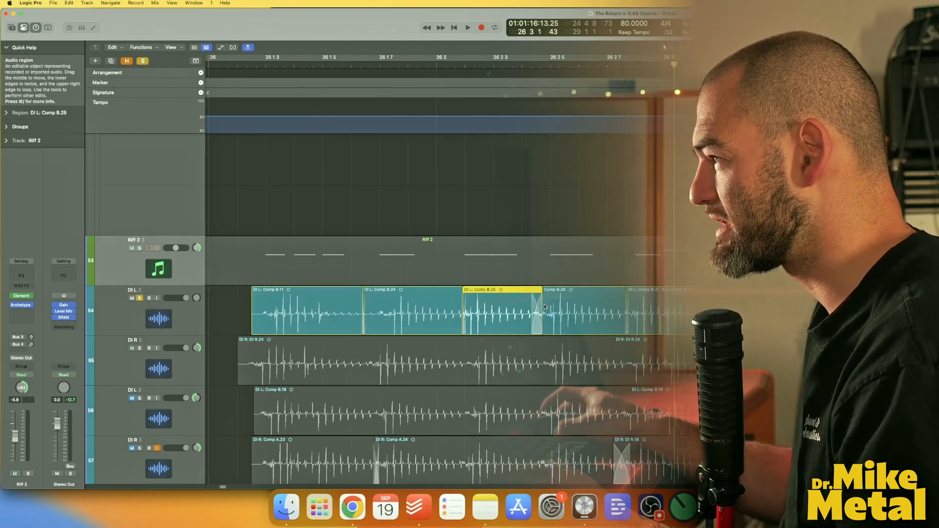
Shorten the end of the DI L Comp B.25 region near bar 26 2 4 and play the edits back.
click(530, 66)
key(super+Right)
key(super+Right)
key(super+Right)
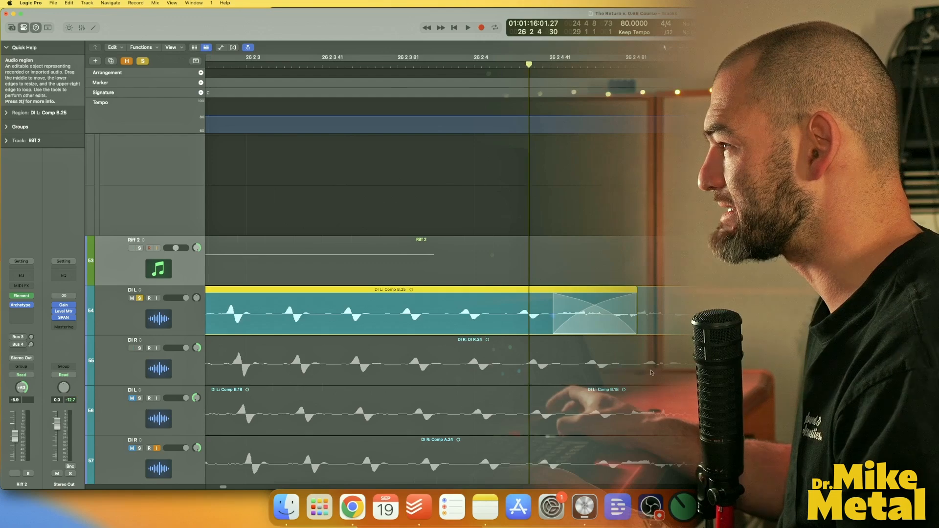
scroll(633, 345, down, 10)
scroll(561, 348, up, 10)
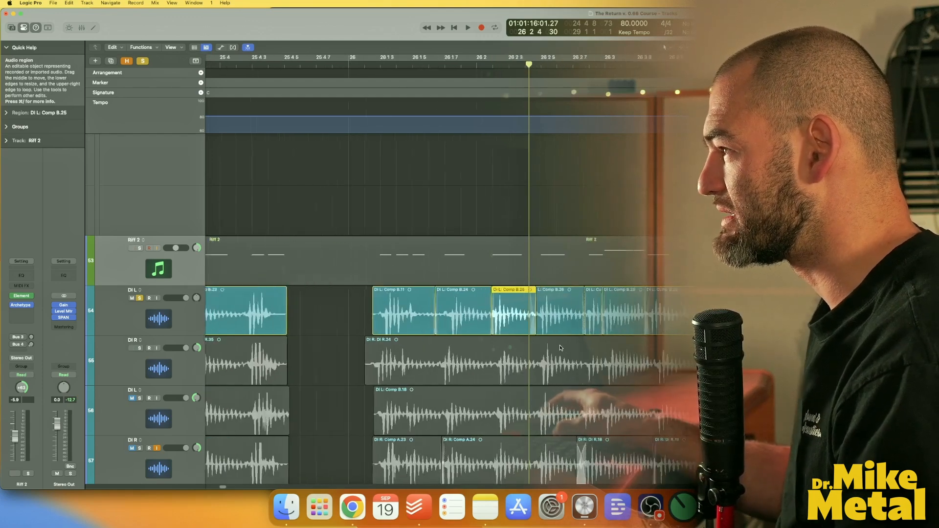
scroll(561, 347, down, 4)
scroll(558, 347, left, 3)
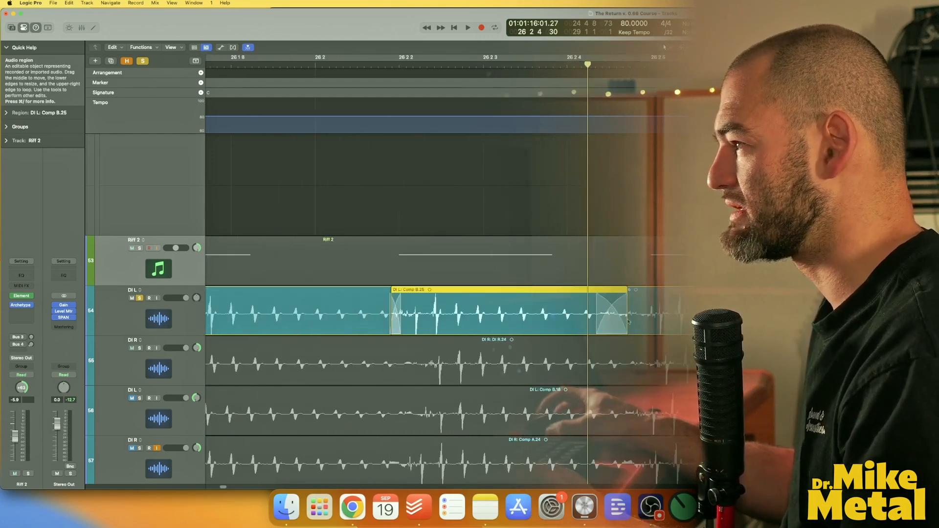
drag(629, 322, 603, 330)
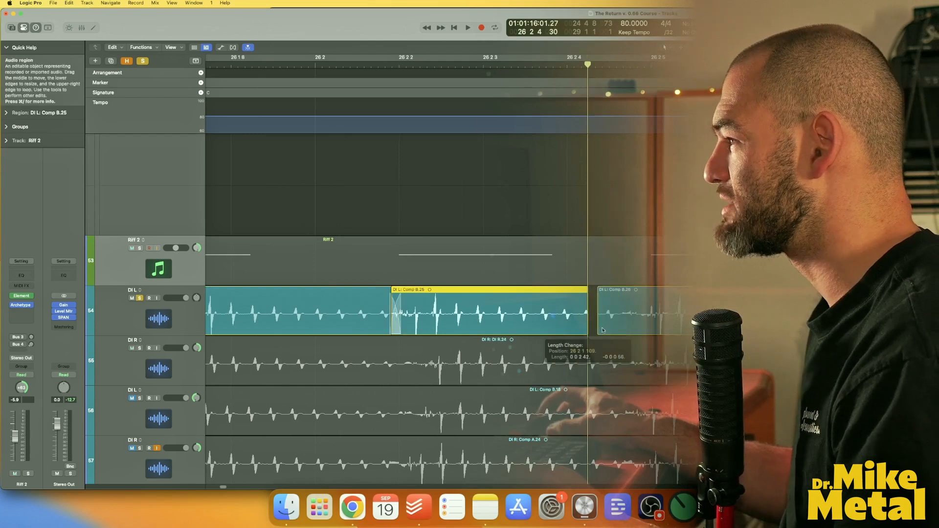
click(603, 330)
scroll(624, 383, down, 4)
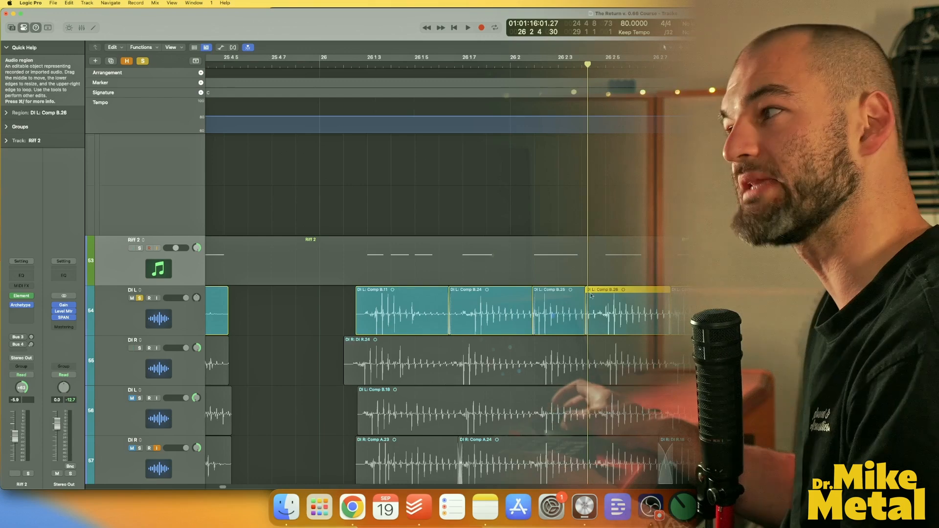
double_click(314, 66)
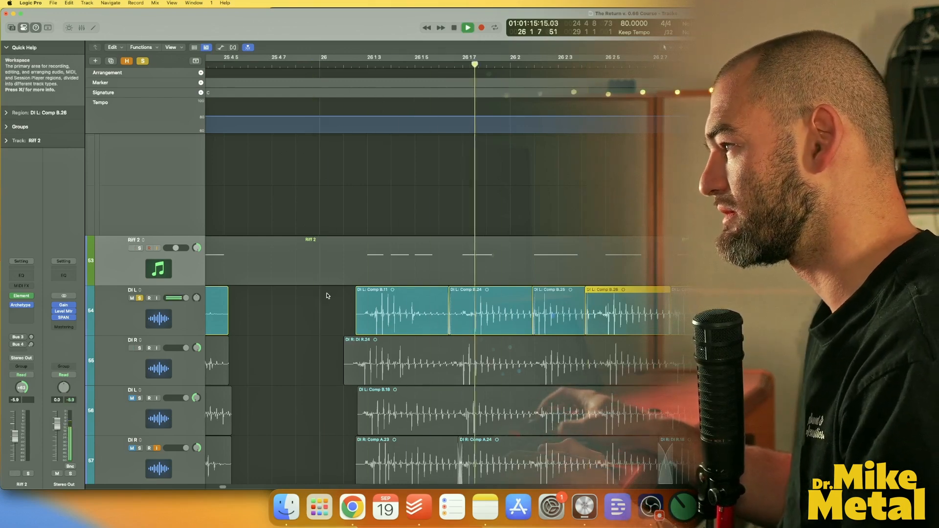
key(space)
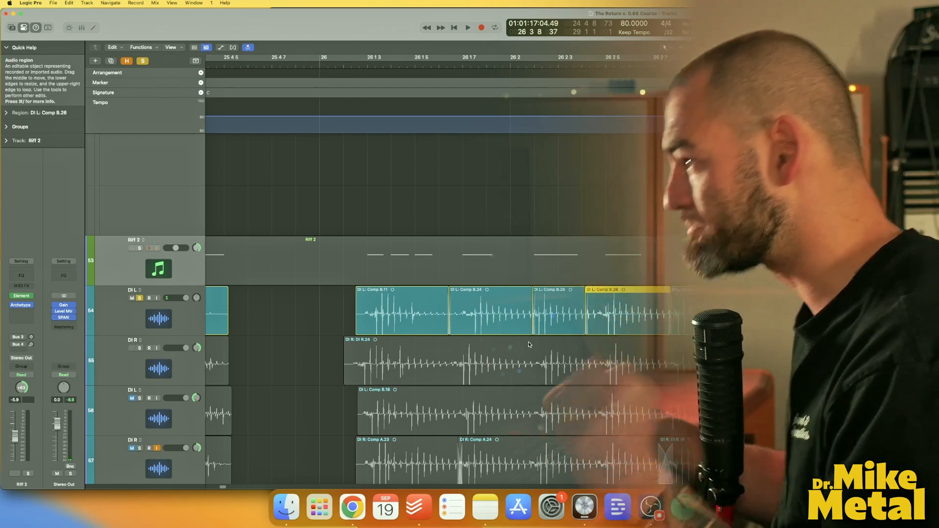
Split the DI R region at the matching hits around bar 26 2 and trim the new boundaries to line up with DI L.
click(452, 371)
drag(402, 379, 412, 380)
click(532, 364)
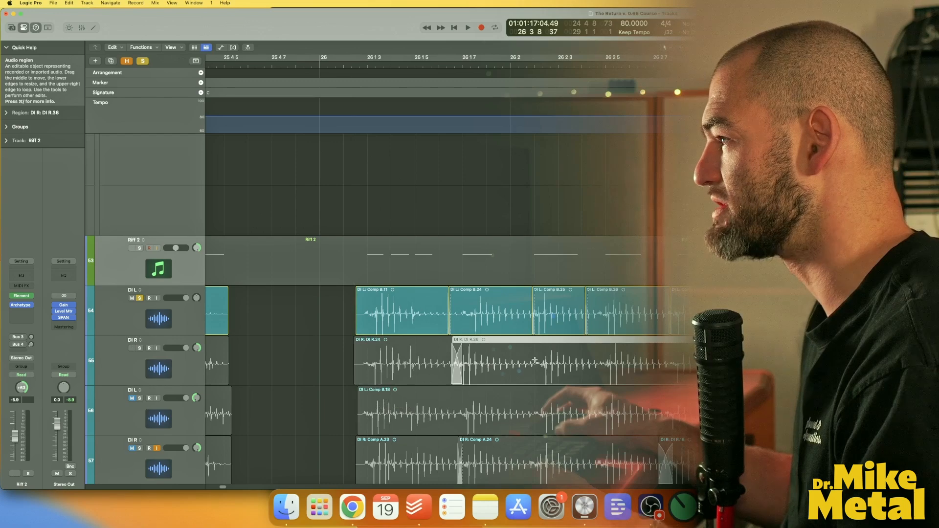
super+double_click(535, 360)
drag(503, 377, 508, 377)
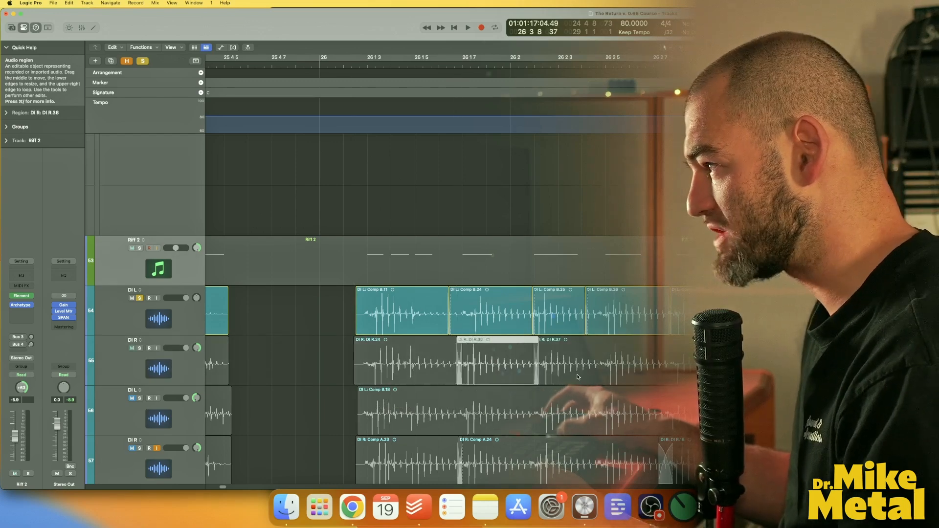
click(622, 374)
key(z)
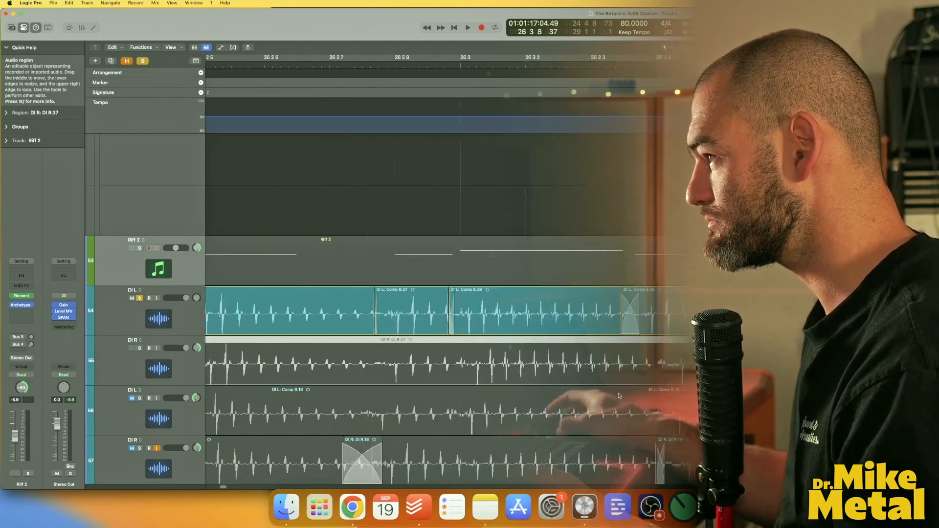
Switch the solo from the DI L track to the DI R track and select its region near bar 26 2 6.
click(140, 298)
click(141, 348)
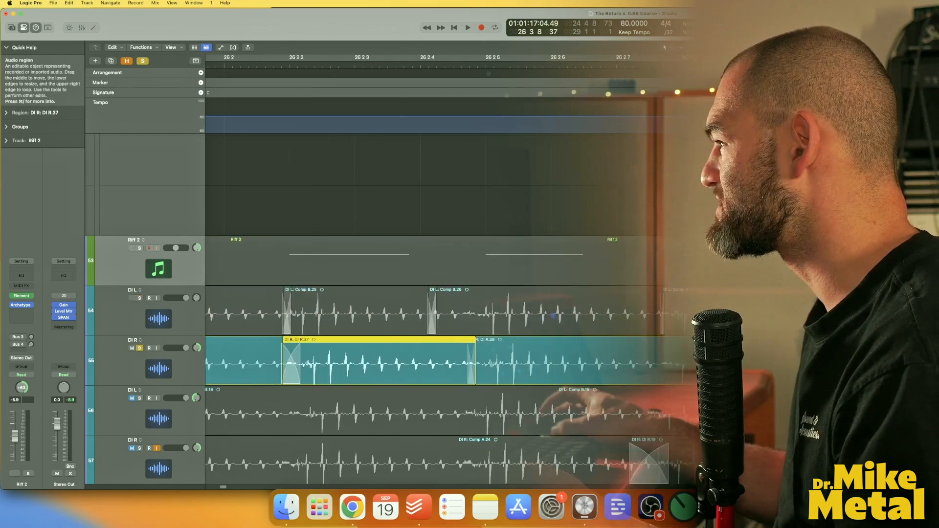
click(514, 364)
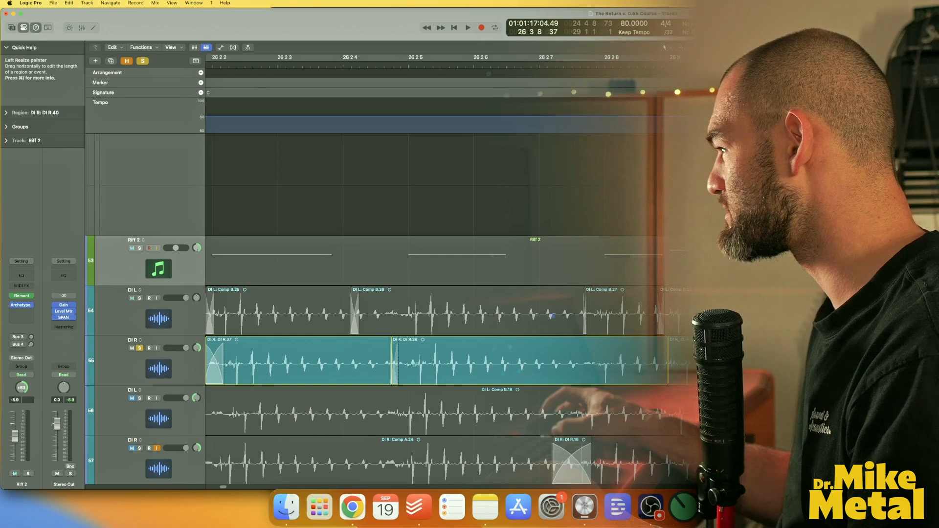
Play the soloed DI R part back from around bar 26.
key(space)
key(super+Left)
key(super+Left)
key(super+Left)
click(734, 65)
key(space)
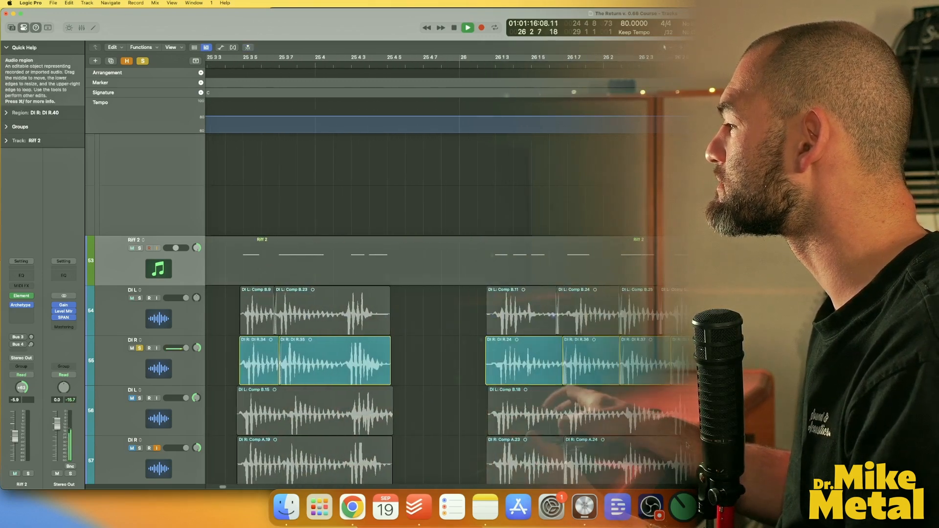
key(space)
key(space)
Trim the DI R region boundary near bar 26 2 8 and split the region just after bar 26 3.
key(super+Right)
key(super+Right)
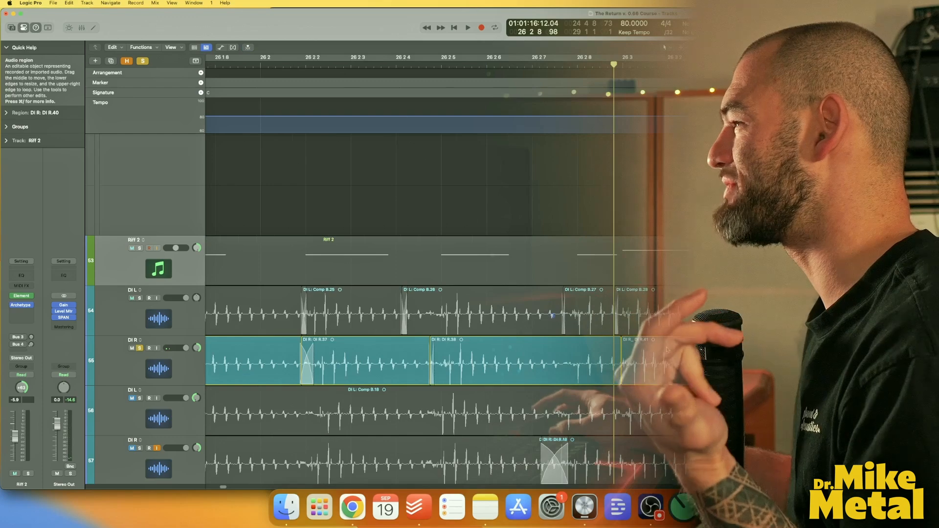
key(space)
drag(642, 369, 637, 370)
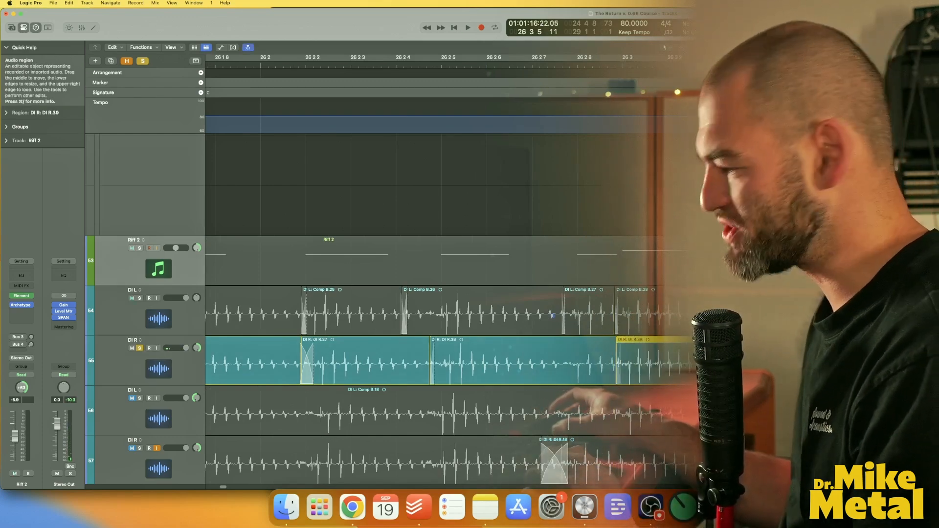
click(714, 367)
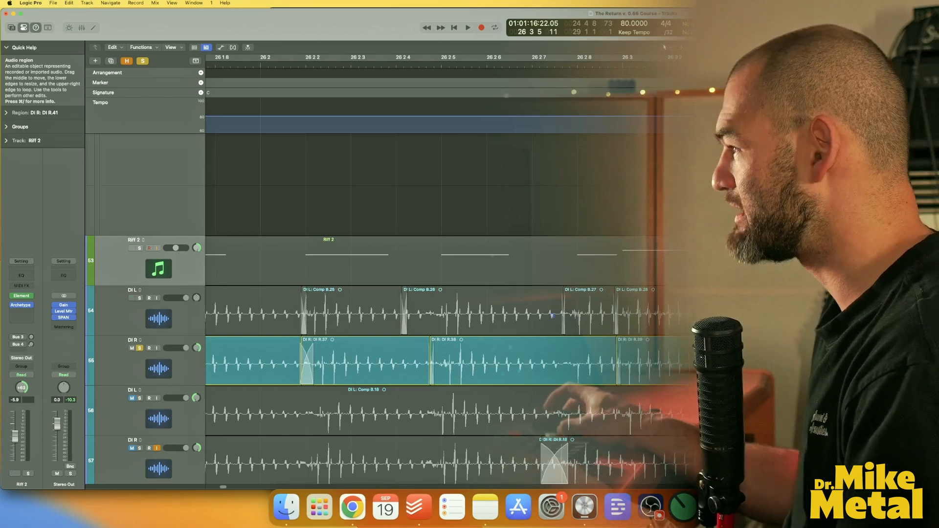
Set a cycle range from about bar 24 4 to bar 26 4.
scroll(710, 362, up, 5)
scroll(710, 362, right, 3)
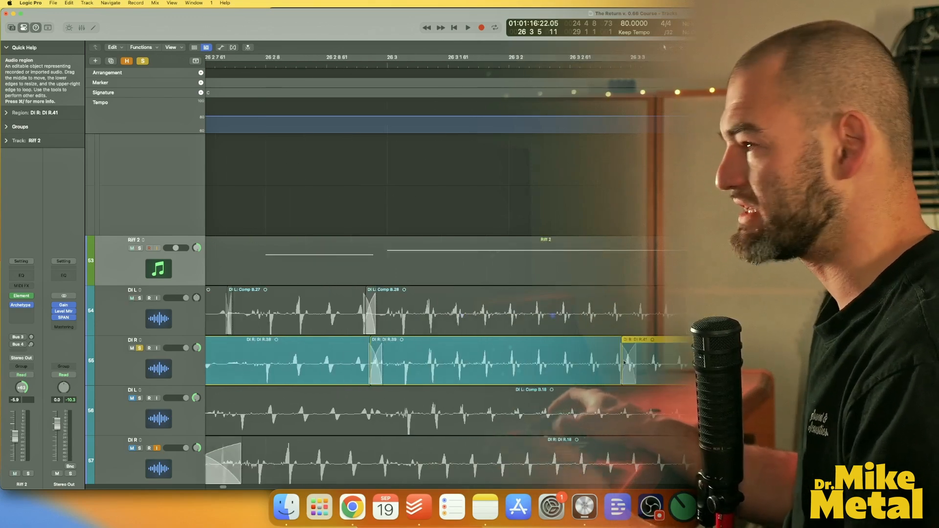
scroll(636, 362, down, 5)
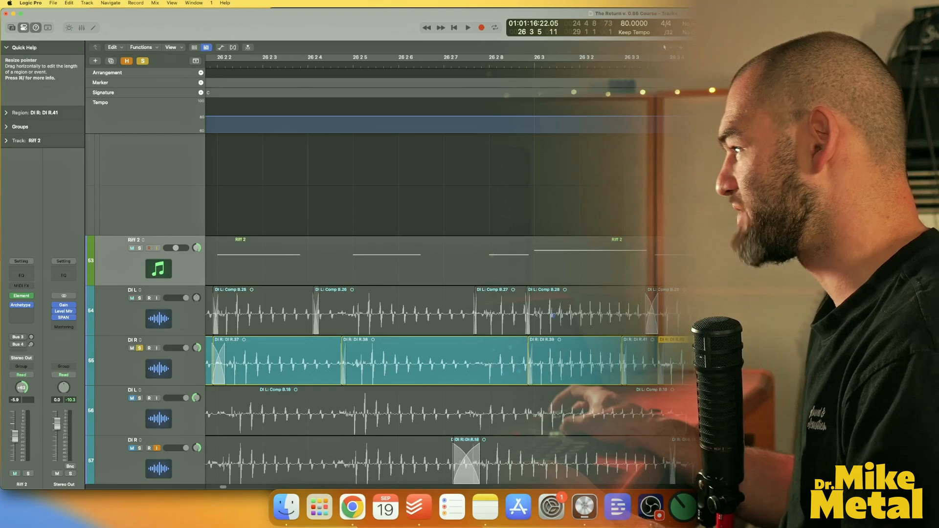
click(719, 65)
key(super+Left)
key(super+Left)
key(super+Left)
key(super+Left)
key(super+Left)
key(super+Left)
key(super+Left)
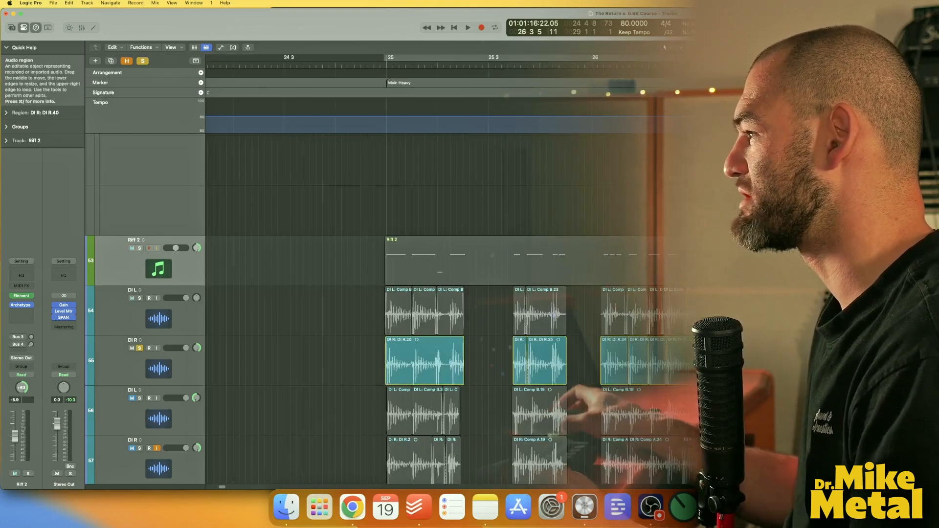
drag(746, 58, 372, 59)
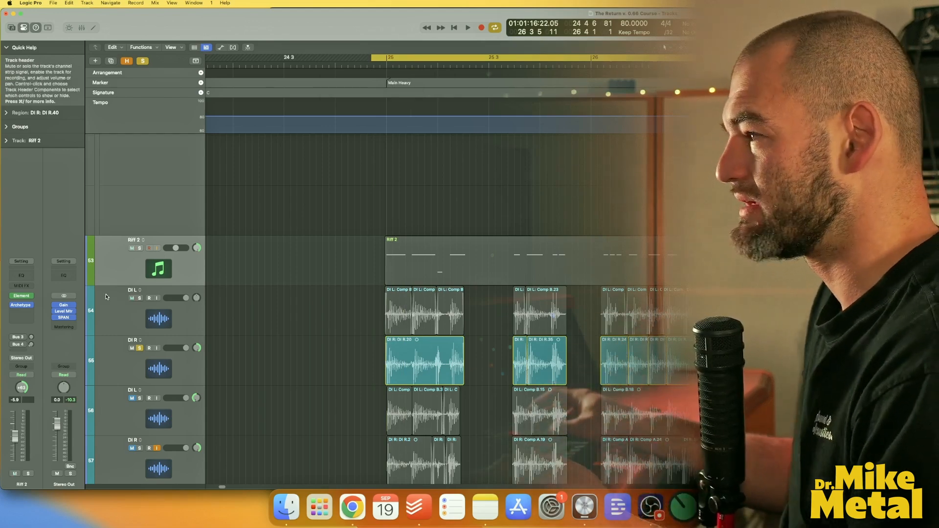
Solo the DI L track alongside DI R and play the cycled section.
click(140, 299)
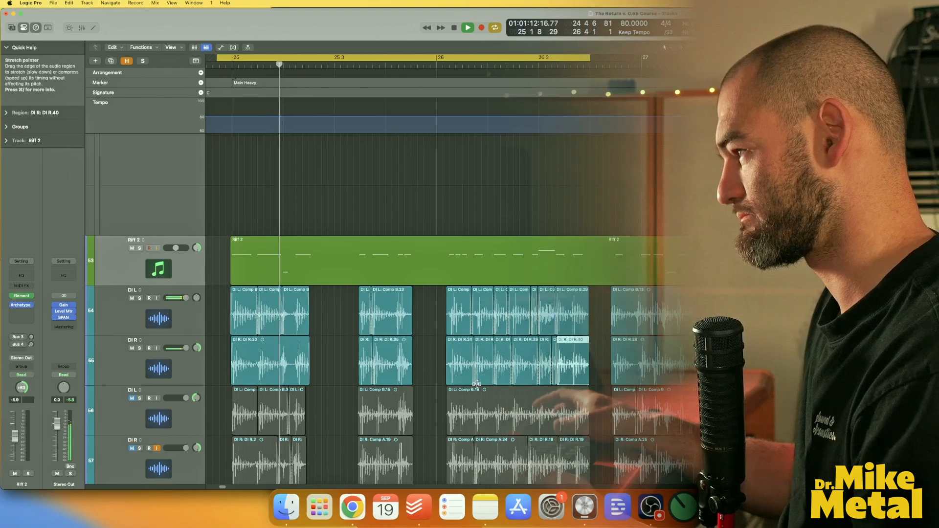
key(super+Right)
key(super+Right)
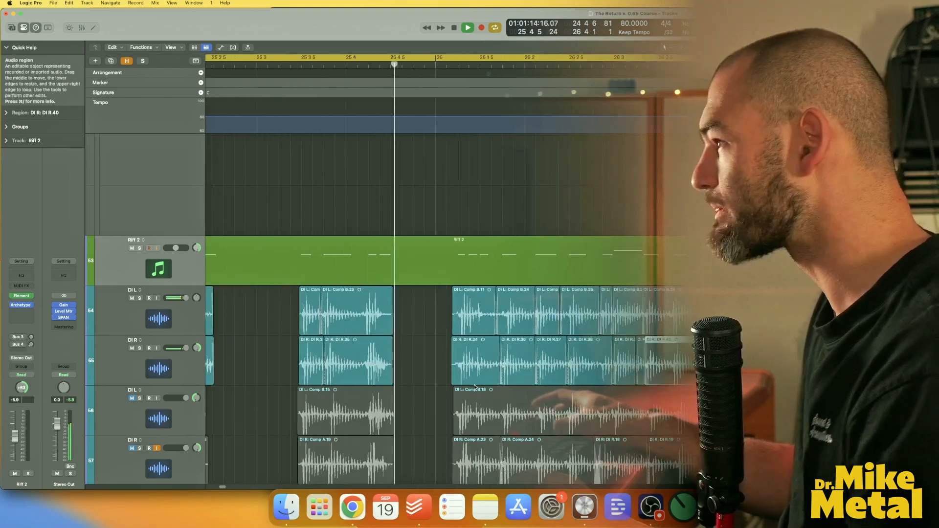
key(space)
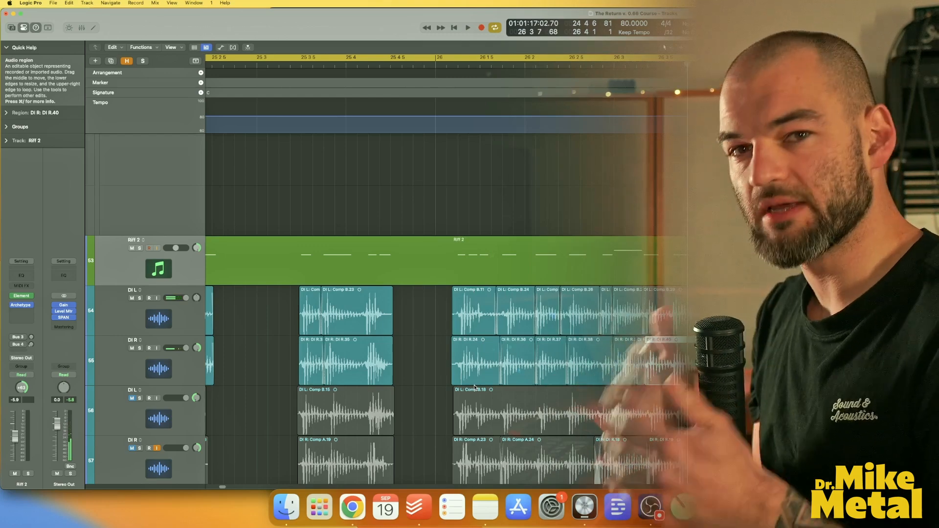
drag(410, 309, 447, 375)
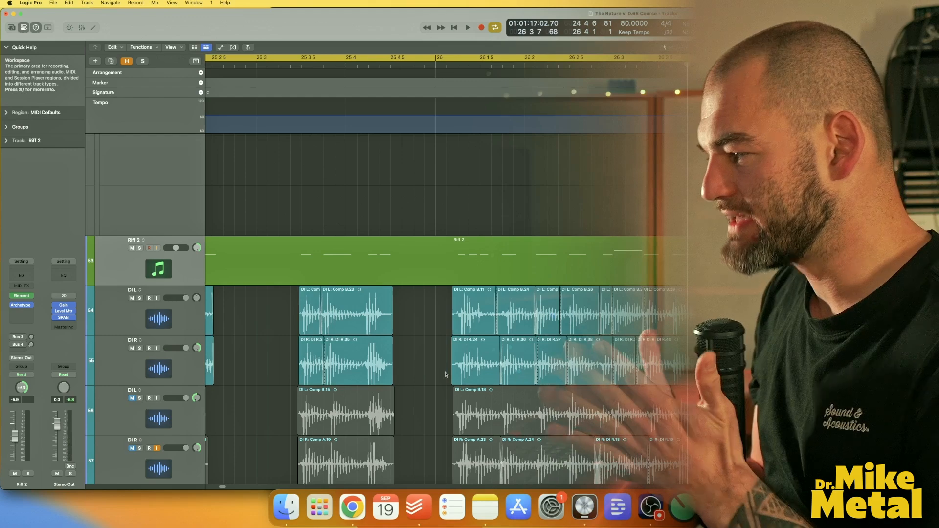